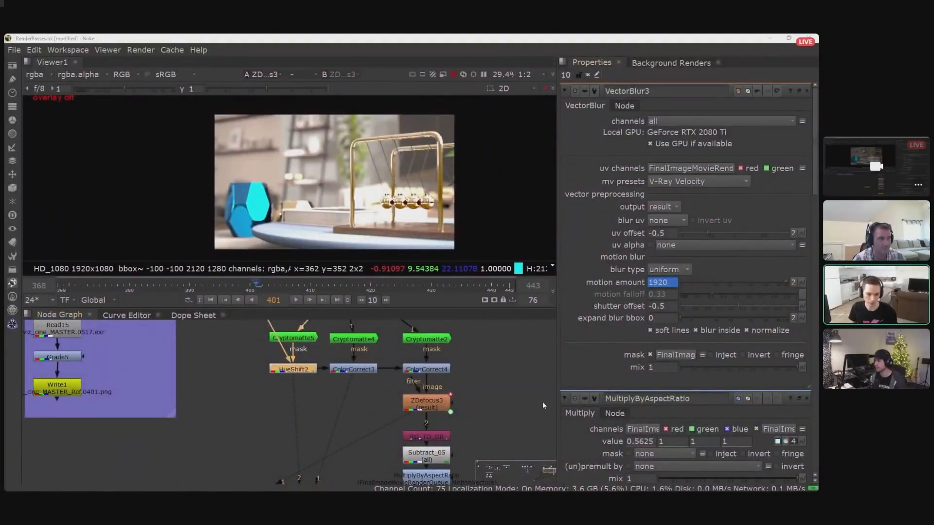
- Show the original render from the Read16 node in the viewer
{"action": "scroll", "coordinate": [495, 390], "scroll_direction": "down", "scroll_amount": 4}
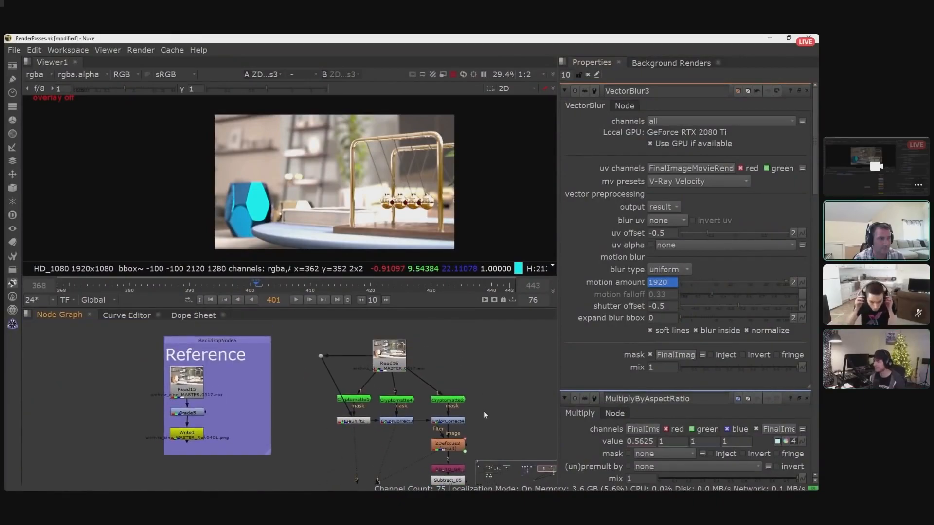
{"action": "middle_click_drag", "start_coordinate": [476, 410], "coordinate": [497, 388]}
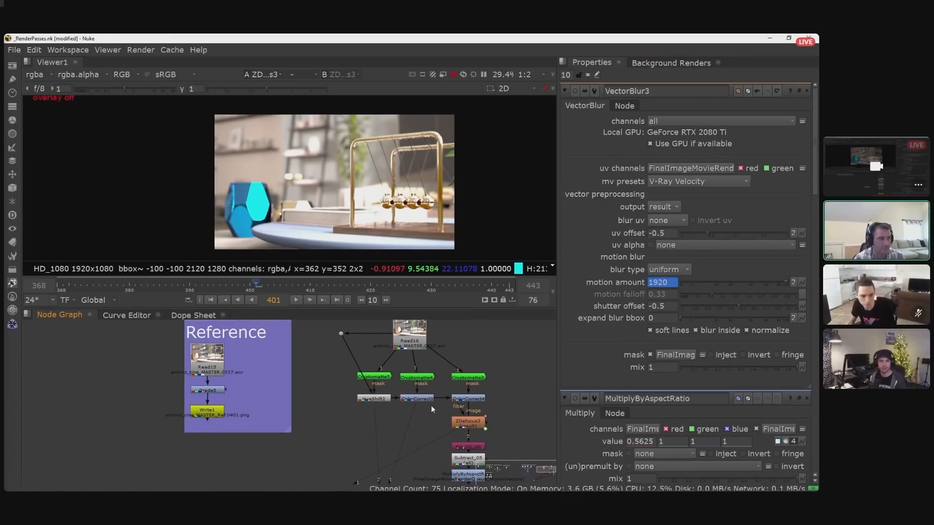
{"action": "scroll", "coordinate": [436, 405], "scroll_direction": "down", "scroll_amount": 1}
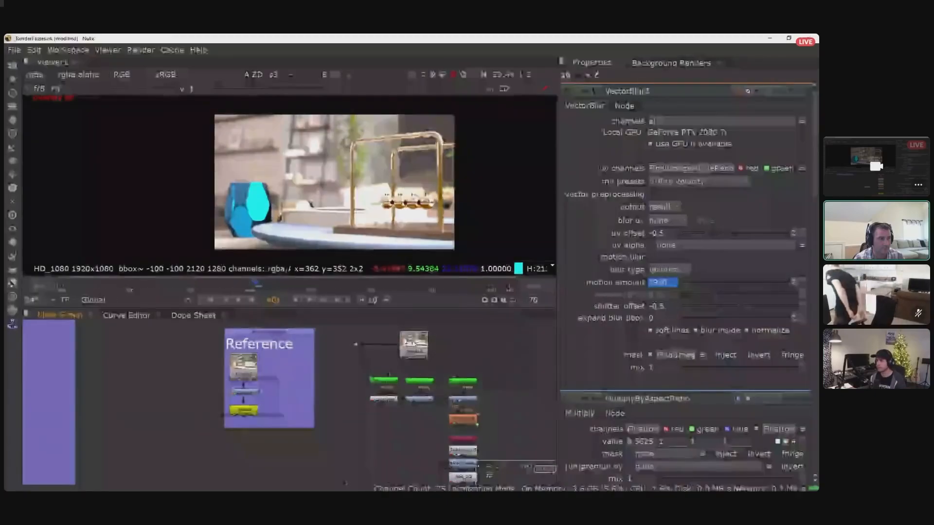
{"action": "left_click", "coordinate": [414, 344]}
{"action": "key", "text": "1"}
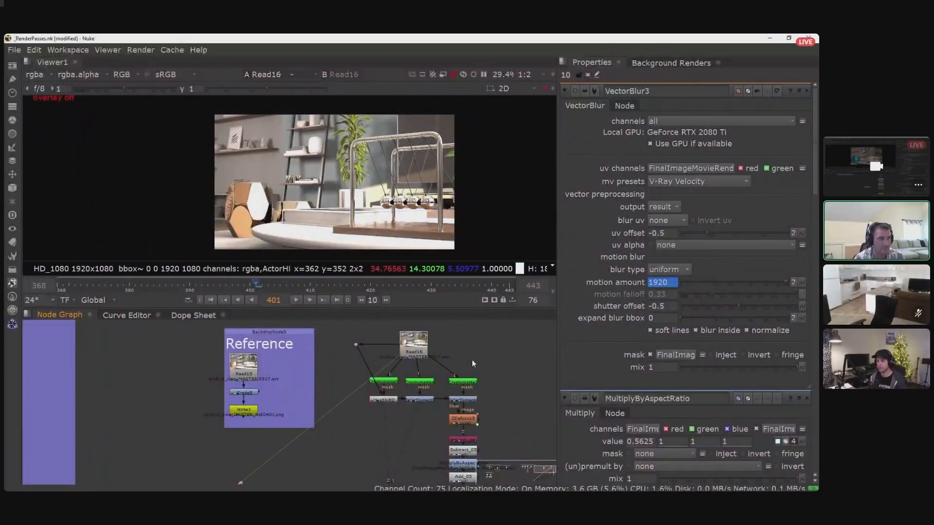
- Show the Cryptomatte5 node's output in the viewer and open its properties
{"action": "scroll", "coordinate": [469, 359], "scroll_direction": "up", "scroll_amount": 2}
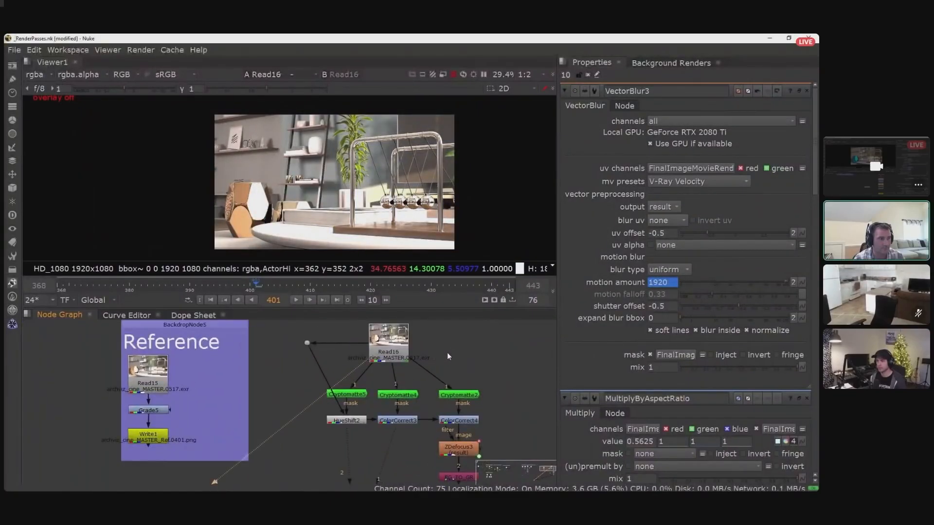
{"action": "middle_click_drag", "start_coordinate": [448, 353], "coordinate": [429, 362]}
{"action": "scroll", "coordinate": [427, 358], "scroll_direction": "up", "scroll_amount": 2}
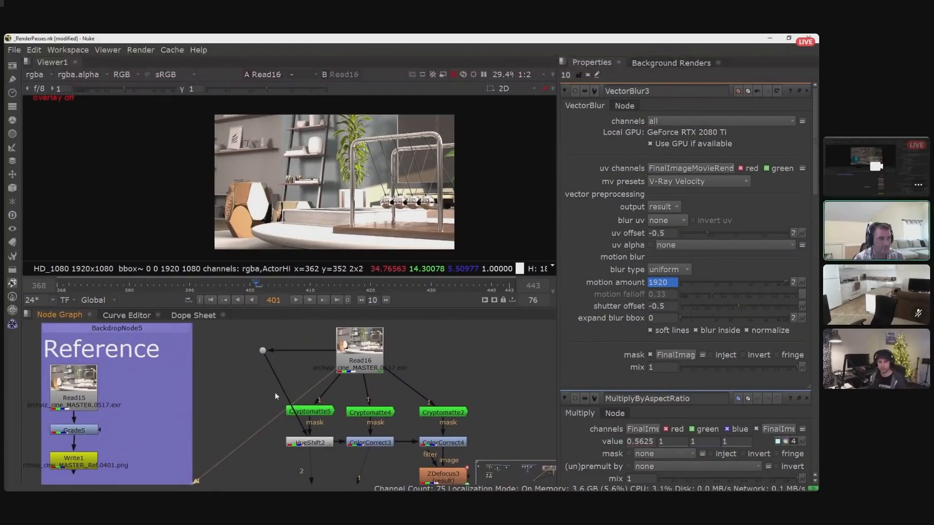
{"action": "middle_click_drag", "start_coordinate": [265, 395], "coordinate": [296, 386]}
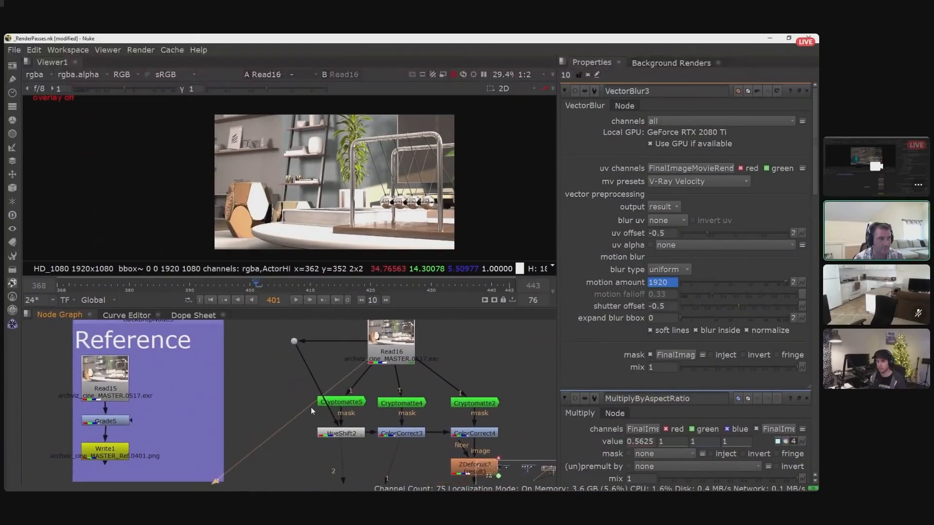
{"action": "left_click", "coordinate": [351, 403]}
{"action": "key", "text": "1"}
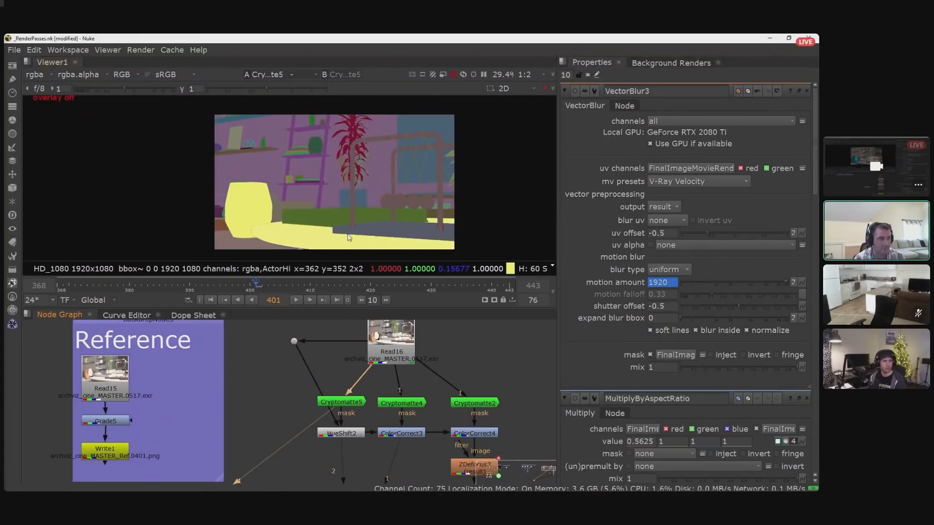
{"action": "double_click", "coordinate": [357, 400]}
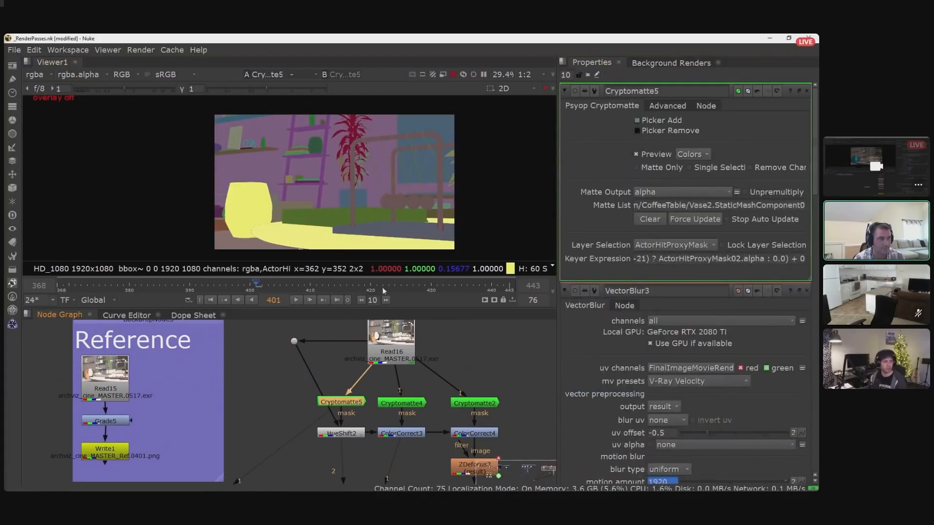
- Add the books on the coffee table to the Cryptomatte5 matte and check the selection in the alpha channel
{"action": "left_click", "coordinate": [637, 121]}
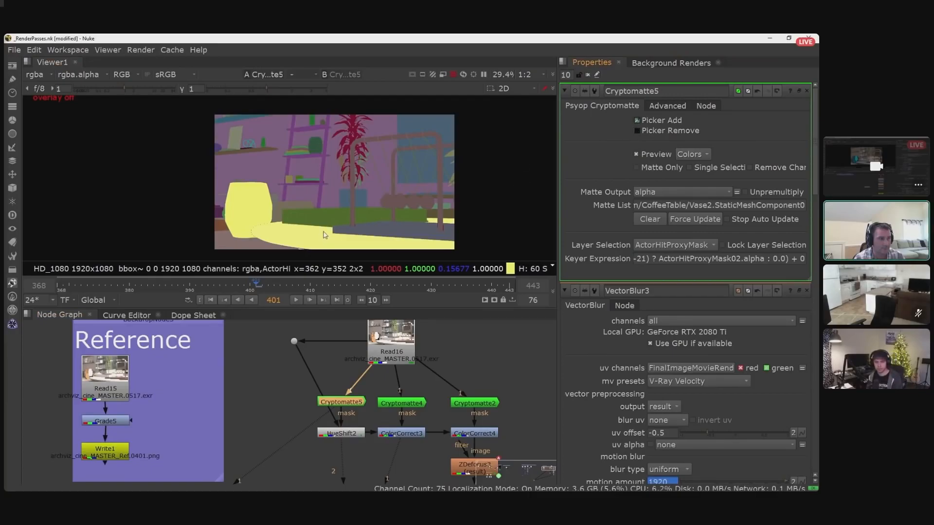
{"action": "left_click", "coordinate": [329, 219], "text": "ctrl"}
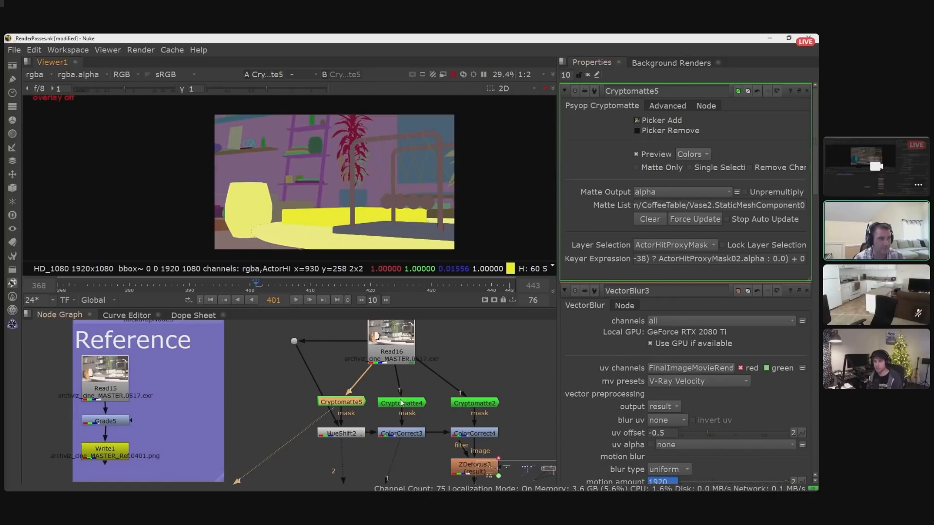
{"action": "key", "text": "a"}
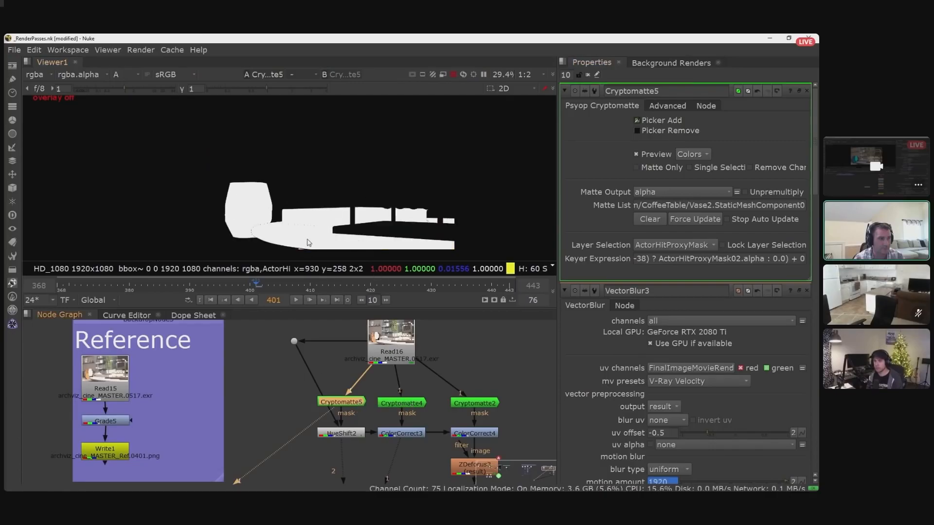
{"action": "key", "text": "a"}
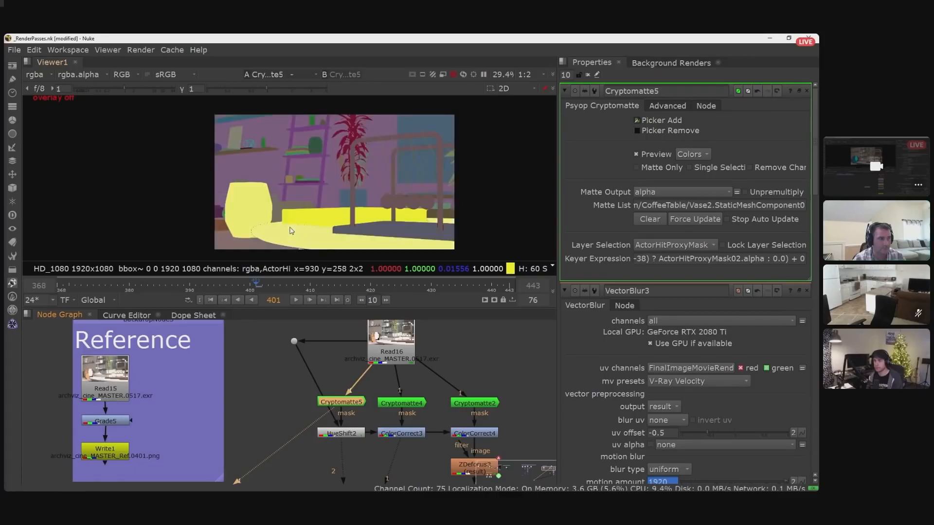
- Remove the books on the coffee table from the Cryptomatte5 matte
{"action": "left_click", "coordinate": [637, 130]}
{"action": "left_click", "coordinate": [321, 222], "text": "ctrl"}
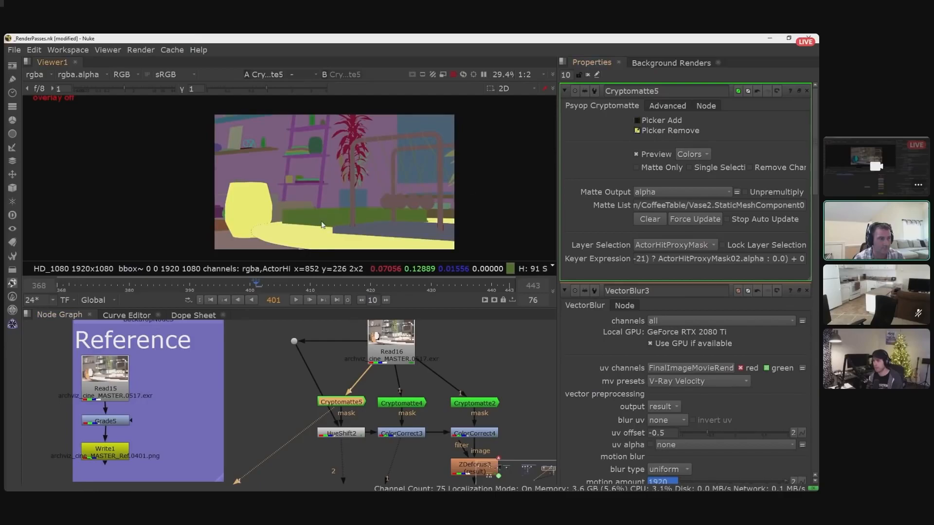
- View the Cryptomatte4 node's output and inspect its matte in the alpha channel
{"action": "left_click", "coordinate": [405, 402]}
{"action": "key", "text": "1"}
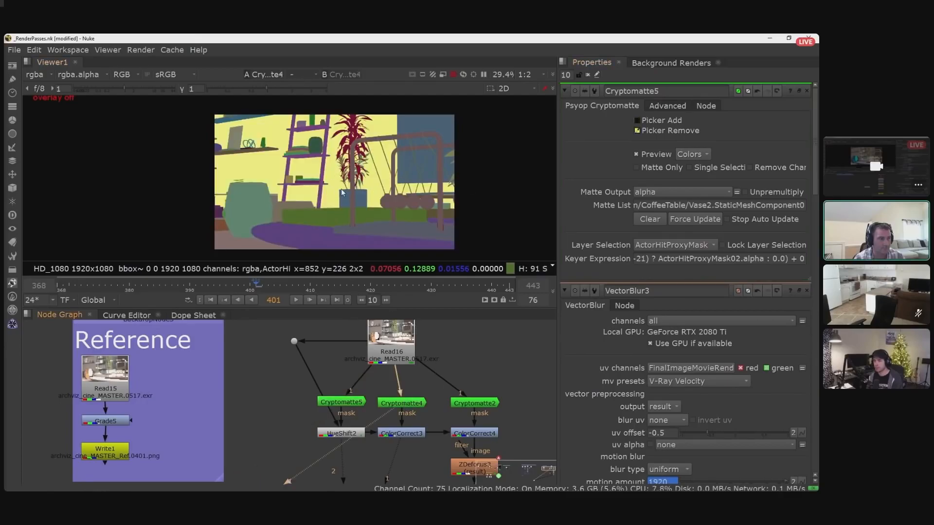
{"action": "key", "text": "a"}
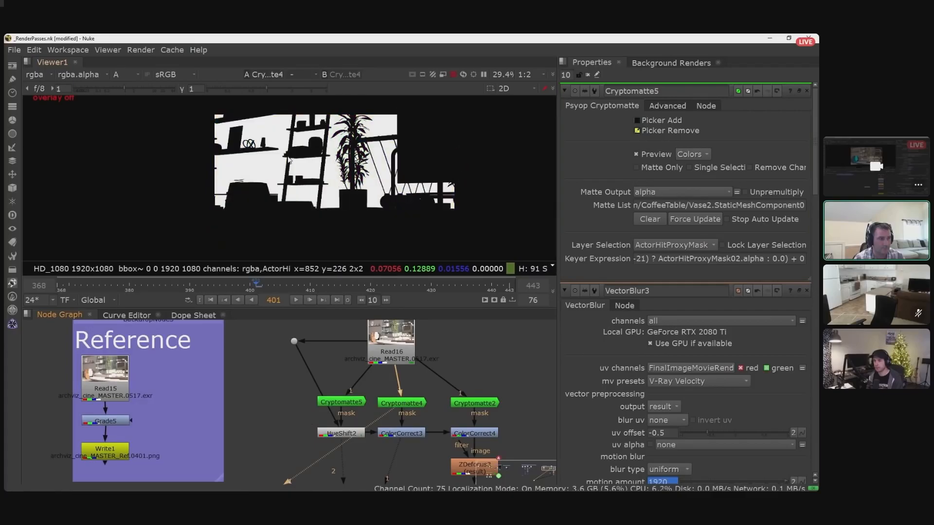
{"action": "key", "text": "a"}
- View the Cryptomatte2 node's output and inspect its matte in the alpha channel
{"action": "left_click", "coordinate": [475, 403]}
{"action": "key", "text": "1"}
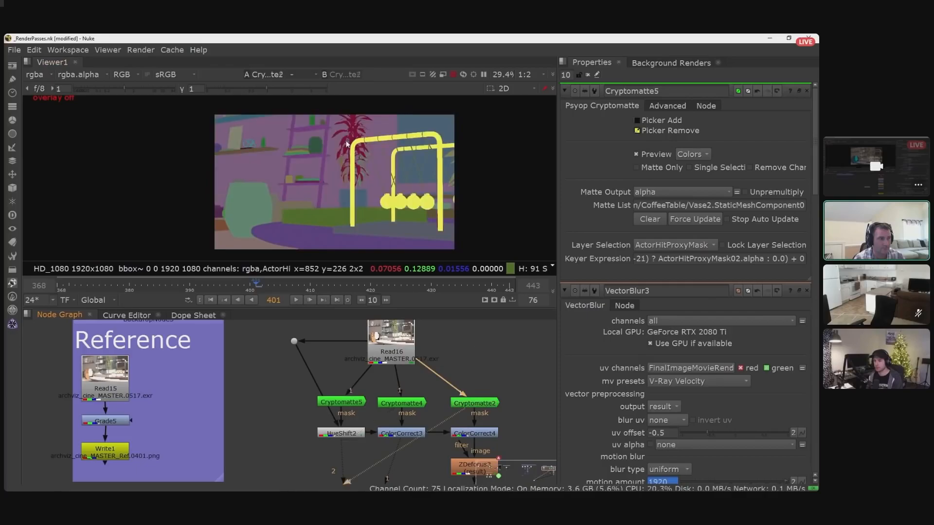
{"action": "key", "text": "a"}
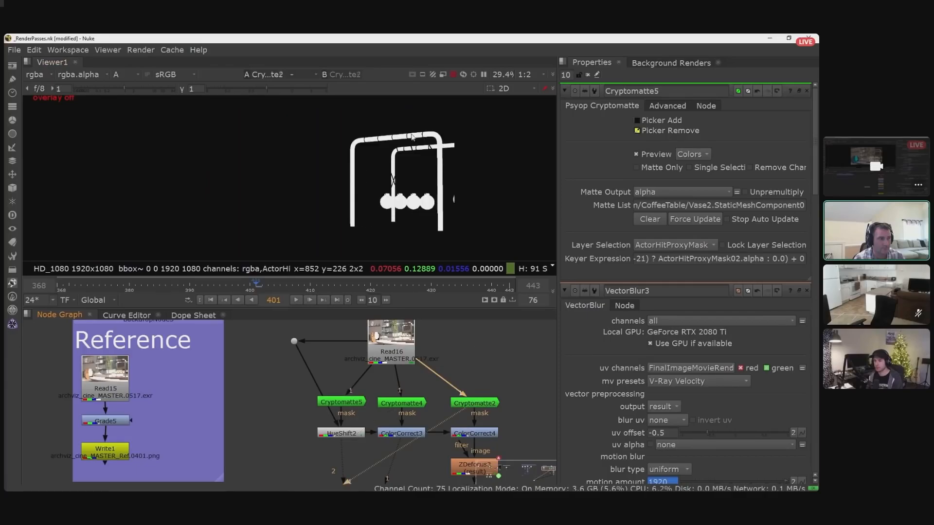
{"action": "key", "text": "a"}
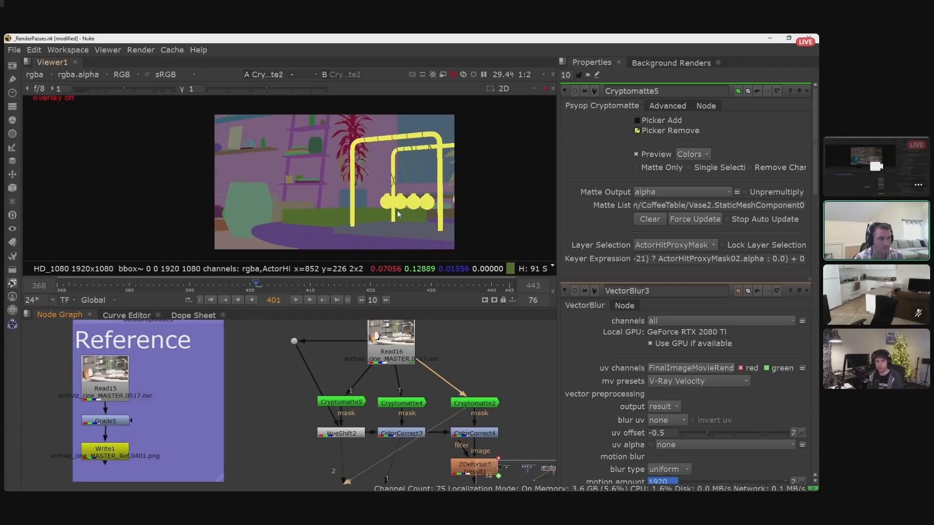
- View the HueShift2 result and compare the image with the node disabled and enabled
{"action": "scroll", "coordinate": [443, 360], "scroll_direction": "down", "scroll_amount": 3}
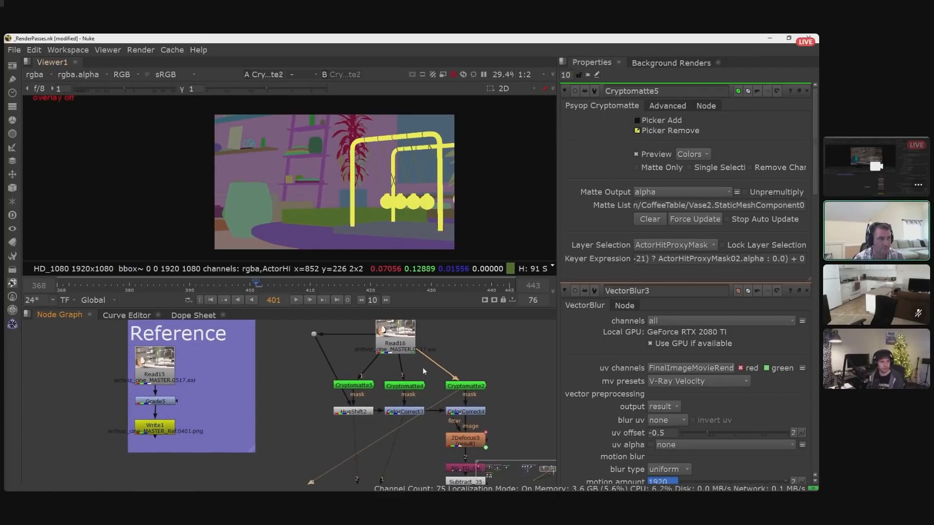
{"action": "left_click", "coordinate": [364, 413]}
{"action": "key", "text": "1"}
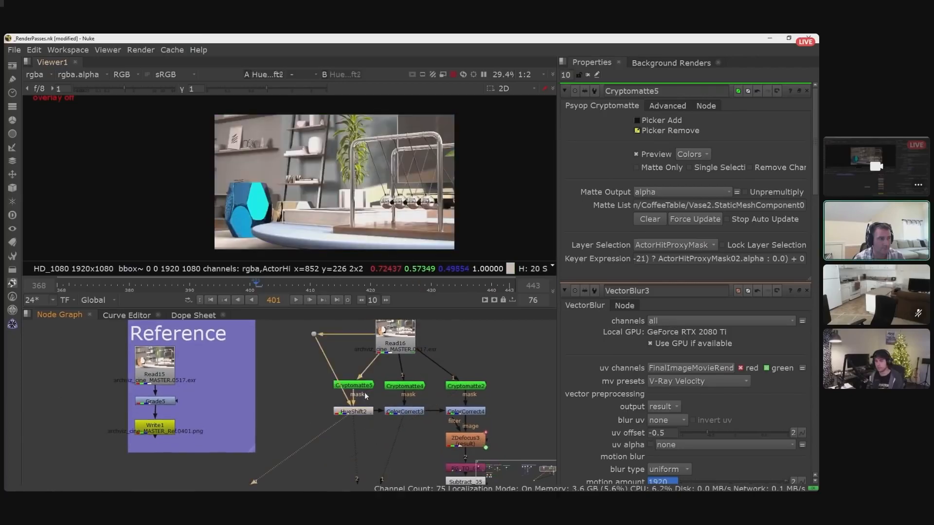
{"action": "key", "text": "d"}
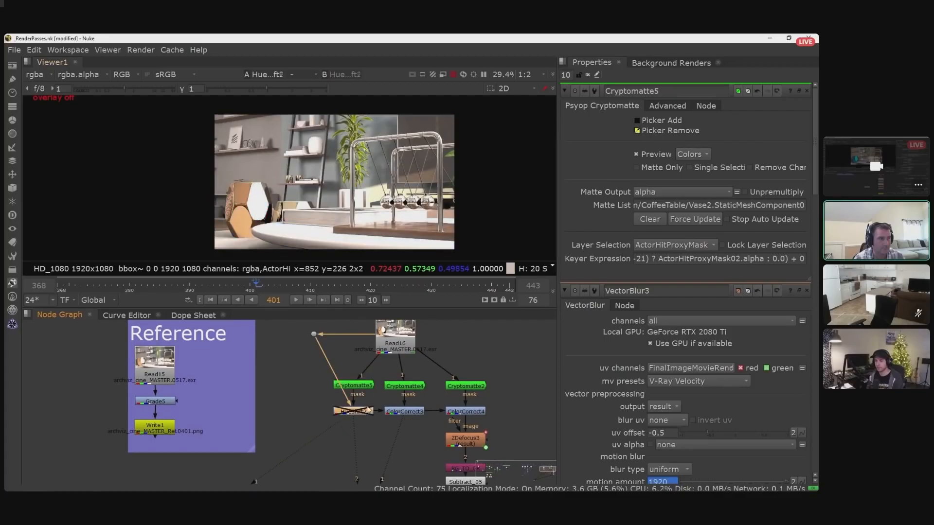
{"action": "key", "text": "d"}
{"action": "key", "text": "d"}
{"action": "key", "text": "d"}
{"action": "key", "text": "d"}
{"action": "key", "text": "d"}
{"action": "key", "text": "d"}
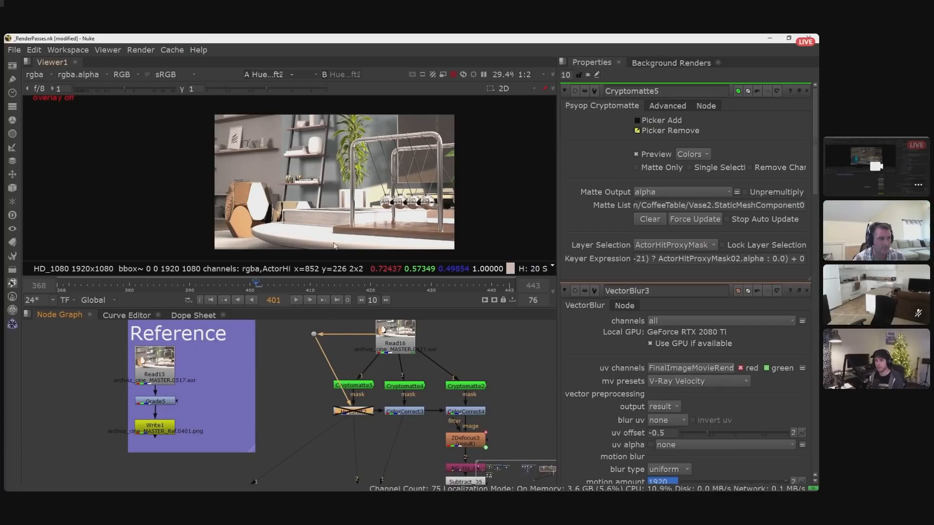
{"action": "key", "text": "d"}
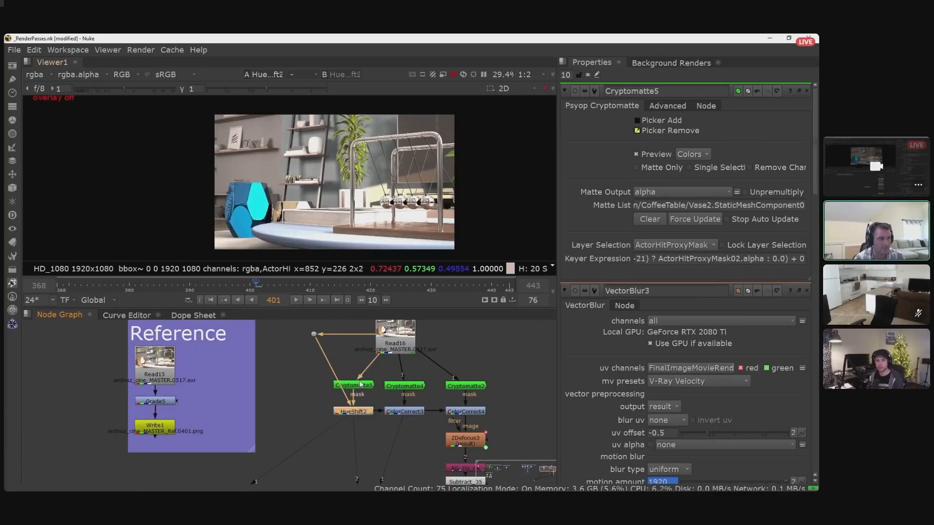
- Add the vase and books on the ladder shelf to the Cryptomatte5 matte and check the selection in the alpha channel
{"action": "left_click", "coordinate": [361, 387]}
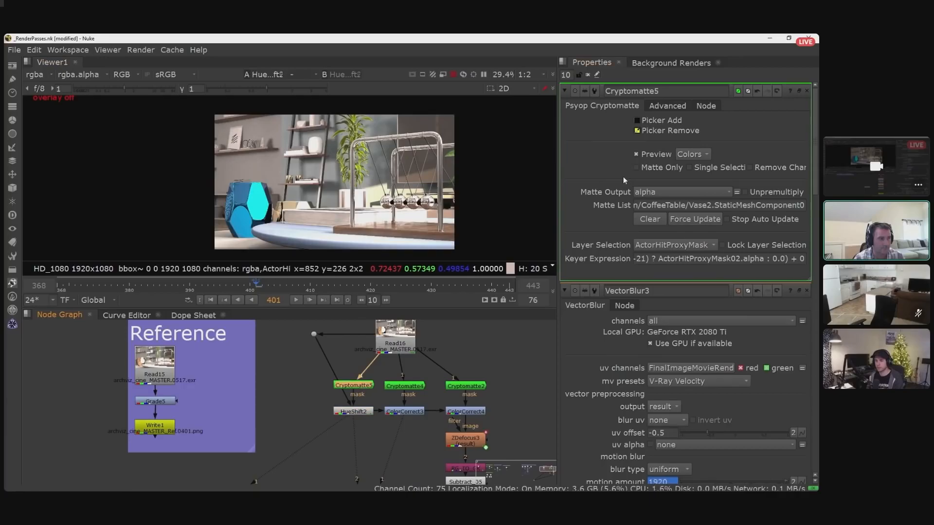
{"action": "key", "text": "1"}
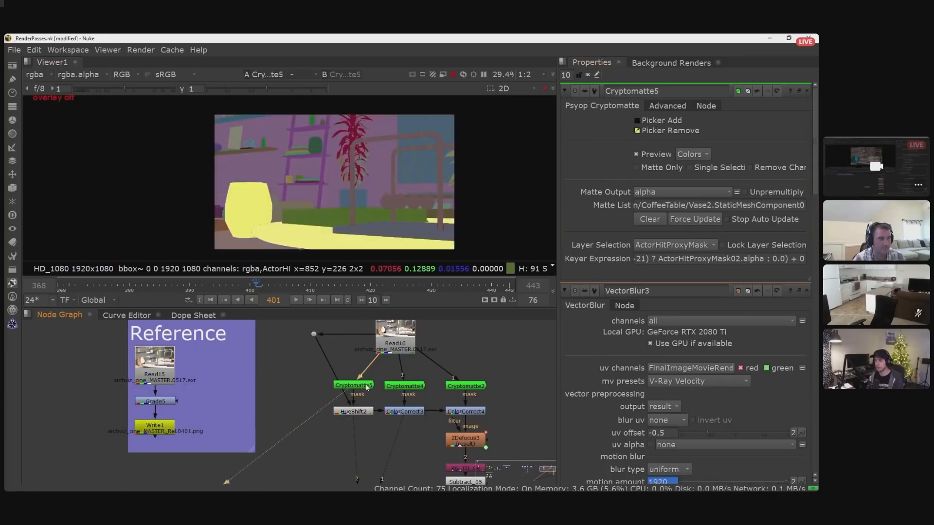
{"action": "left_click", "coordinate": [637, 121]}
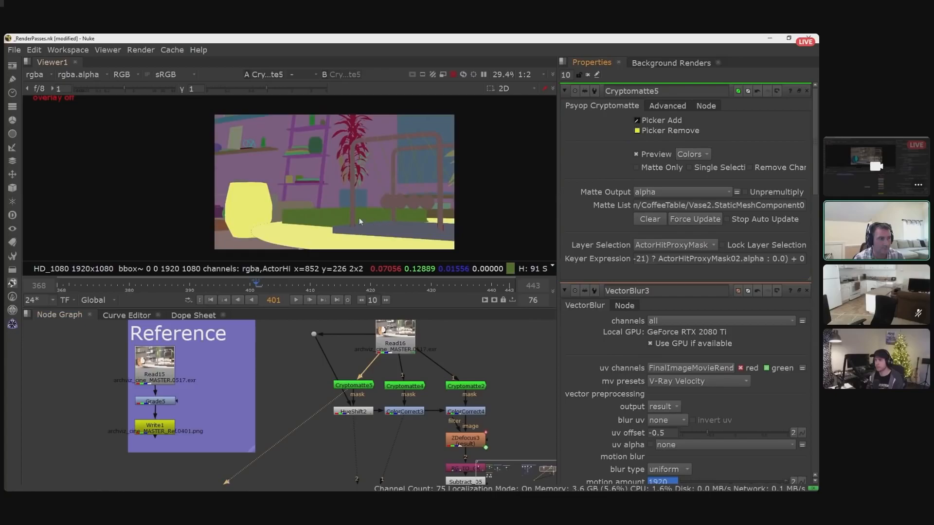
{"action": "left_click", "coordinate": [317, 145], "text": "ctrl"}
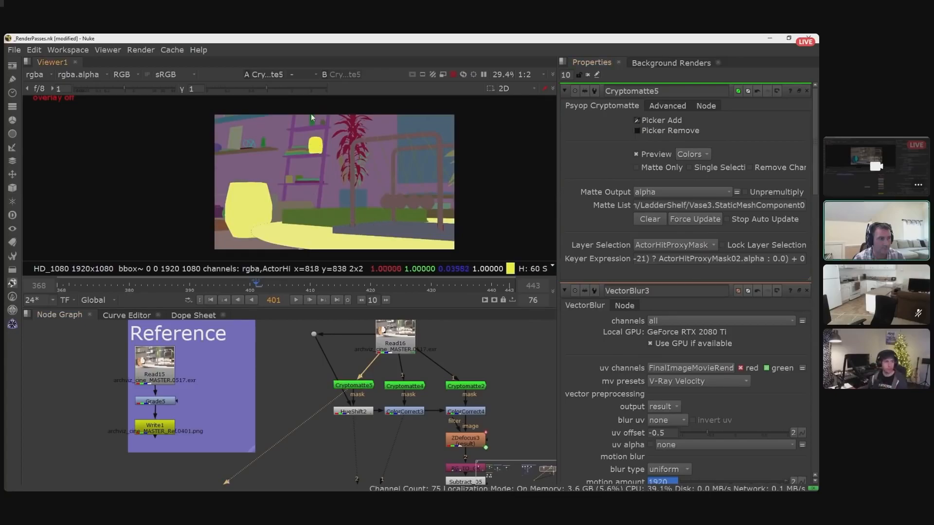
{"action": "left_click", "coordinate": [300, 151], "text": "ctrl"}
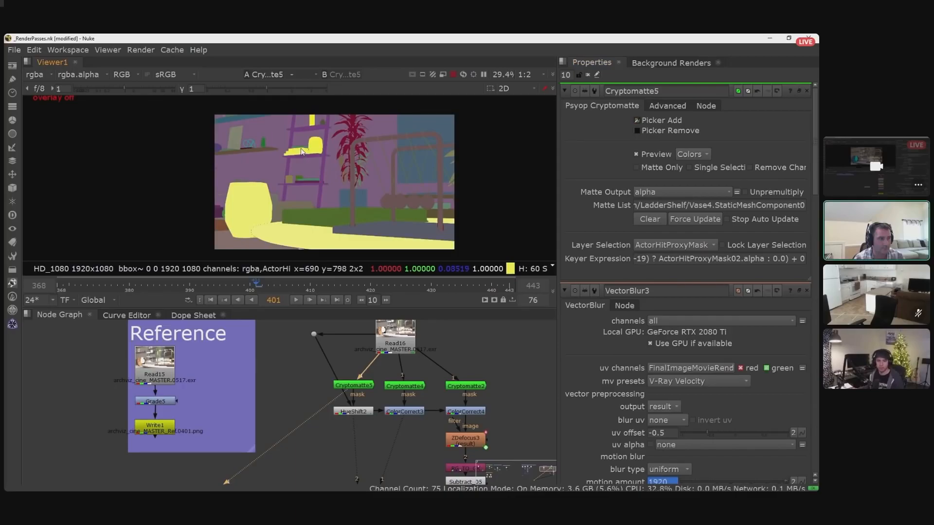
{"action": "key", "text": "a"}
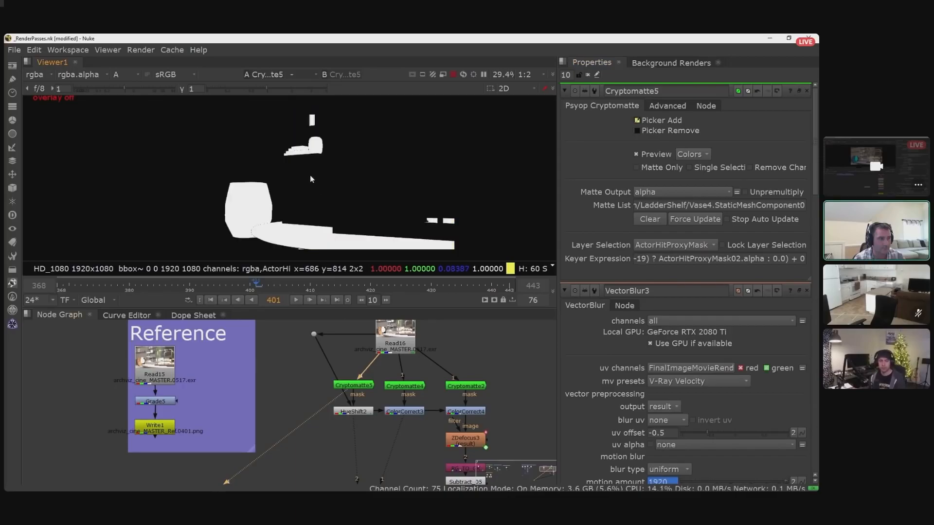
{"action": "key", "text": "a"}
- View HueShift2 with the extended matte and toggle the node off and on to compare the shelf objects' colour
{"action": "left_click", "coordinate": [358, 412]}
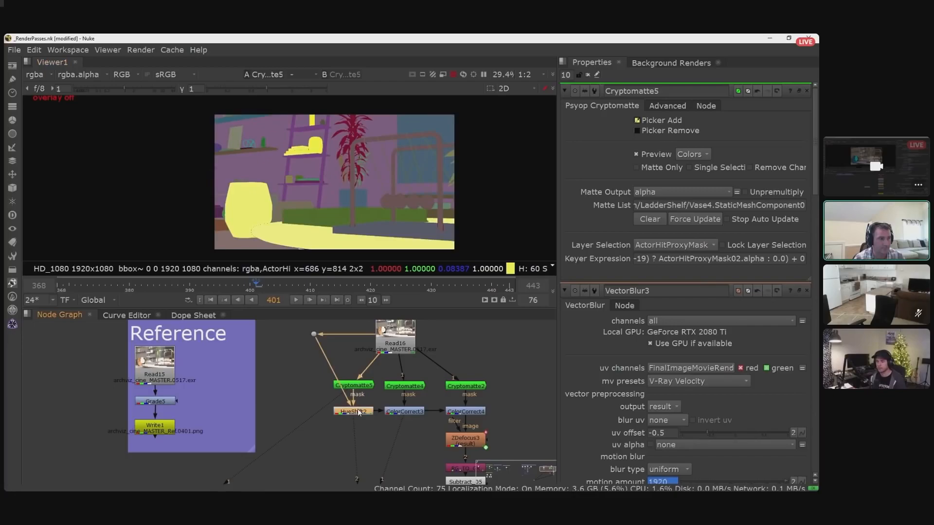
{"action": "key", "text": "1"}
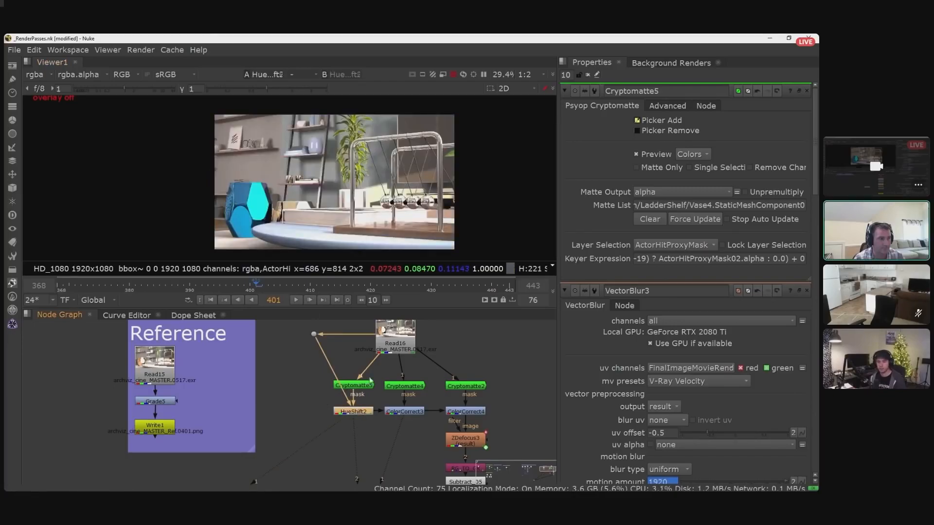
{"action": "key", "text": "d"}
{"action": "key", "text": "d"}
{"action": "key", "text": "d"}
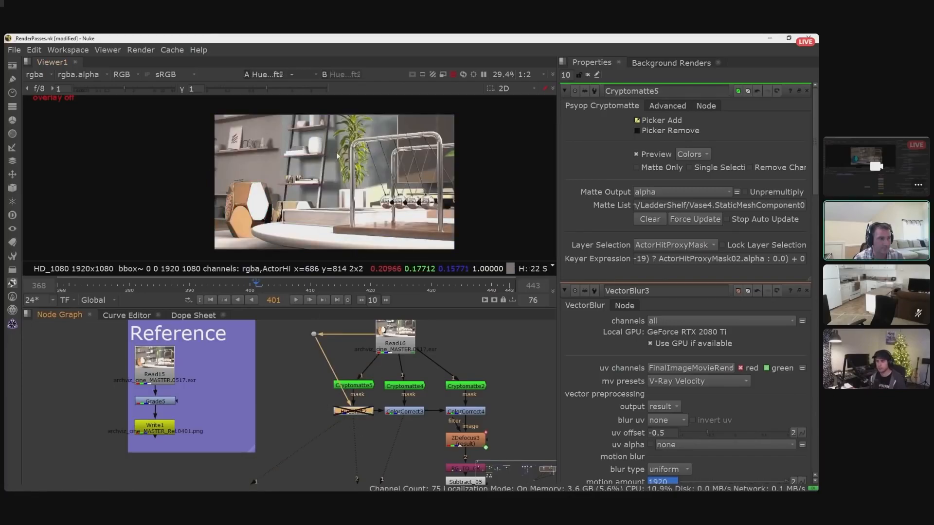
{"action": "key", "text": "d"}
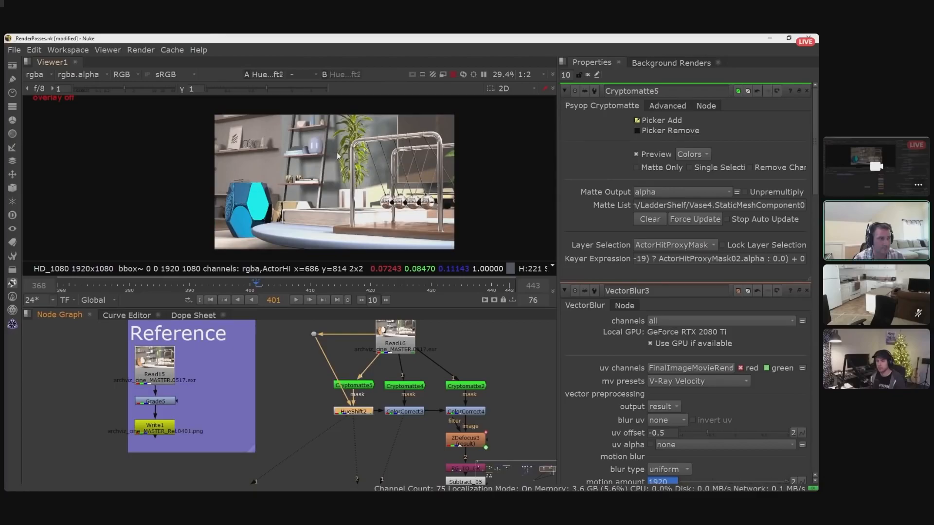
{"action": "key", "text": "d"}
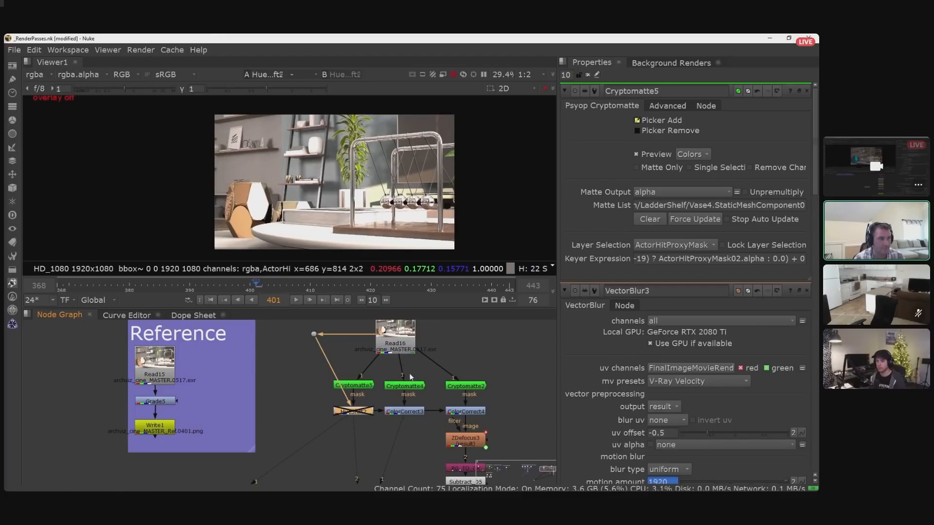
- Re-enable HueShift2, view ColorCorrect3 and compare the image with that node disabled and enabled
{"action": "key", "text": "d"}
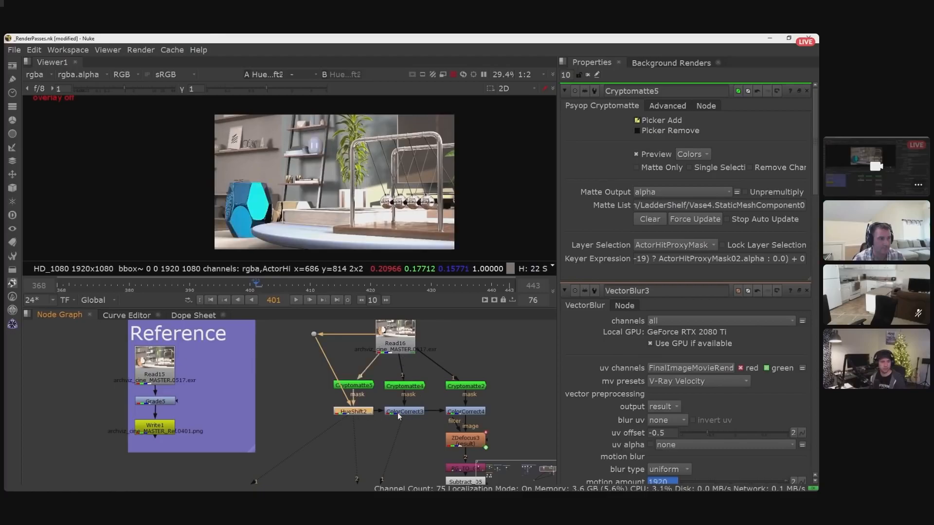
{"action": "middle_click_drag", "start_coordinate": [424, 427], "coordinate": [408, 418]}
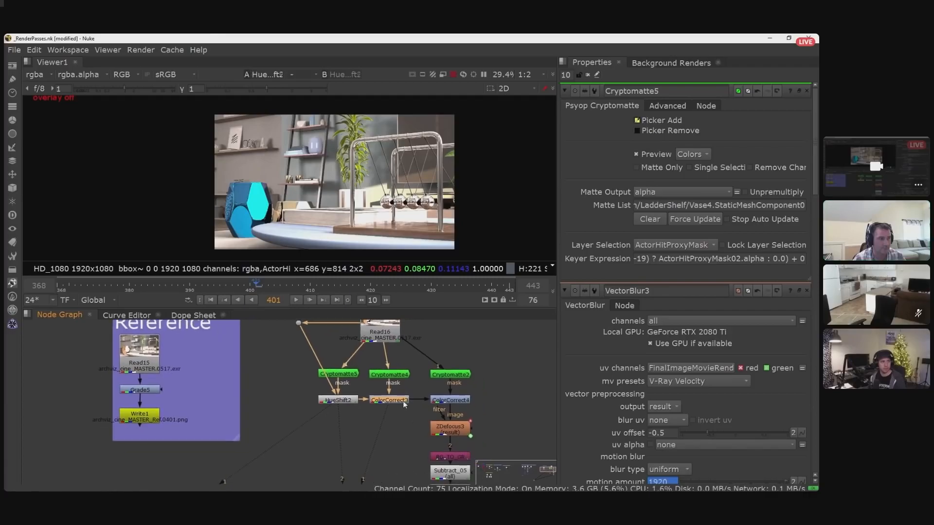
{"action": "key", "text": "1"}
{"action": "left_click", "coordinate": [390, 400]}
{"action": "key", "text": "d"}
{"action": "key", "text": "d"}
{"action": "key", "text": "d"}
{"action": "key", "text": "d"}
{"action": "key", "text": "d"}
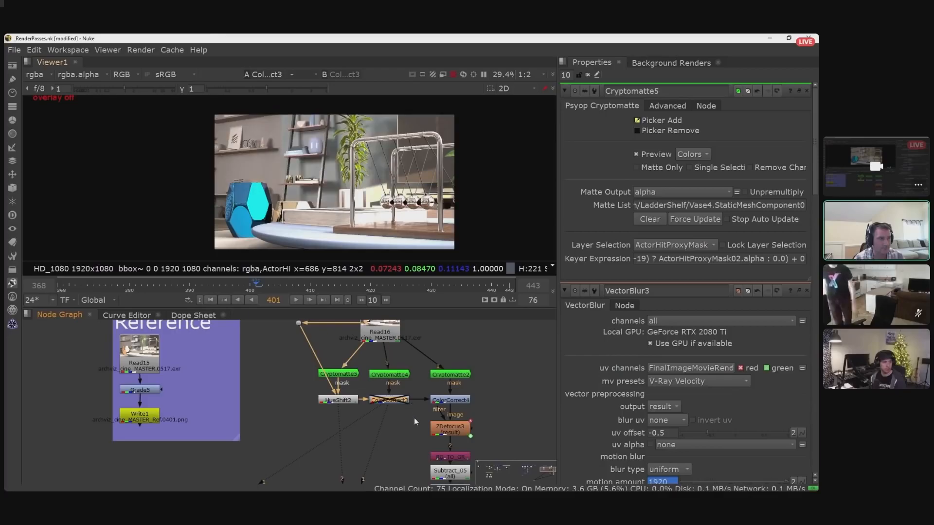
{"action": "key", "text": "d"}
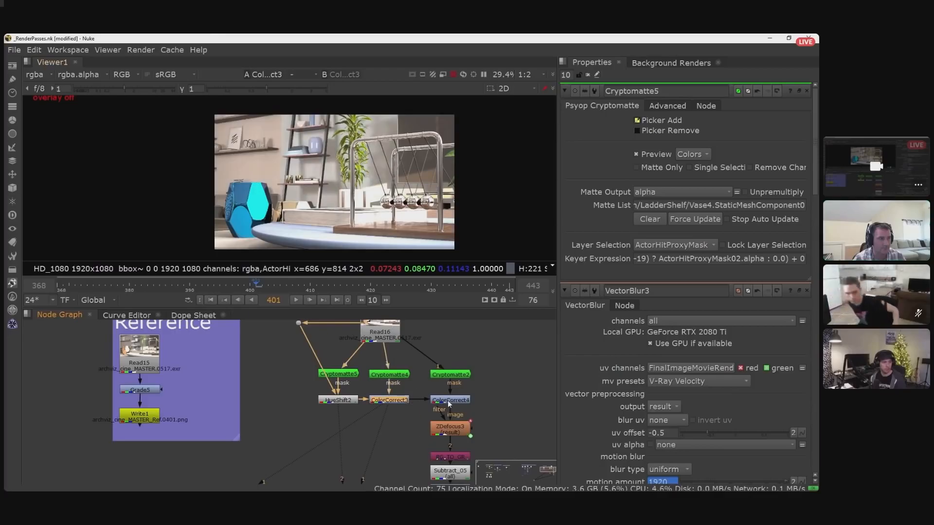
- View the ColorCorrect4 result to see the colour correction on the Newton's cradle
{"action": "left_click", "coordinate": [450, 400]}
{"action": "middle_click_drag", "start_coordinate": [484, 407], "coordinate": [449, 374]}
{"action": "key", "text": "1"}
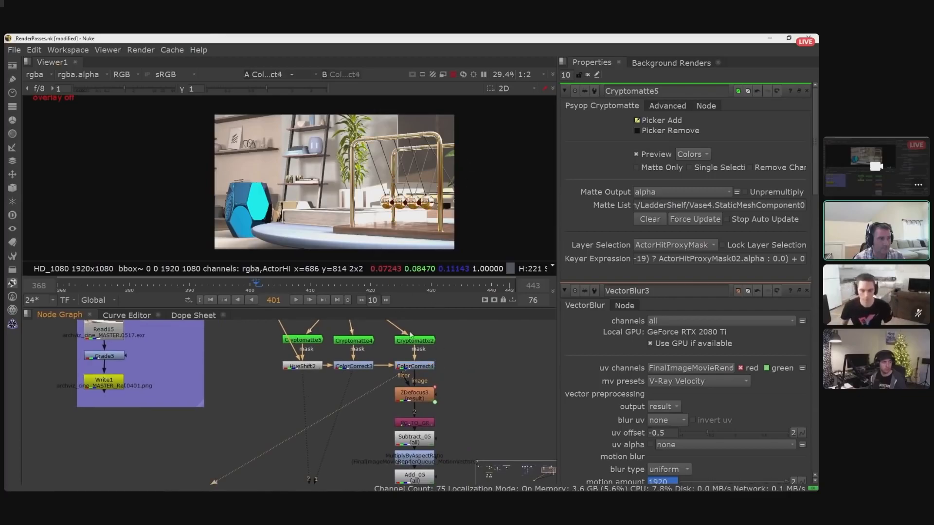
- View the ZDefocus3 result to see the depth of field applied after the colour corrections
{"action": "middle_click_drag", "start_coordinate": [455, 404], "coordinate": [468, 384]}
{"action": "scroll", "coordinate": [467, 374], "scroll_direction": "down", "scroll_amount": 1}
{"action": "scroll", "coordinate": [456, 383], "scroll_direction": "up", "scroll_amount": 2}
{"action": "left_click", "coordinate": [436, 380]}
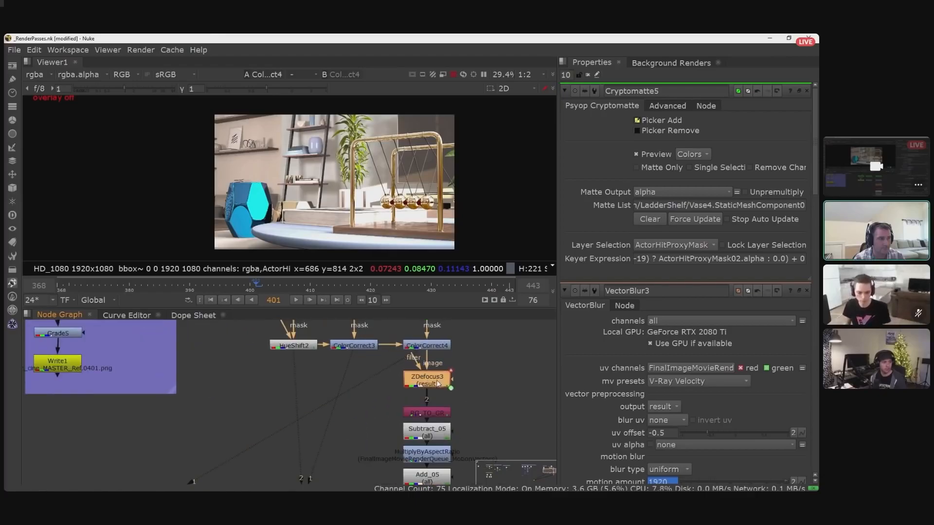
{"action": "key", "text": "1"}
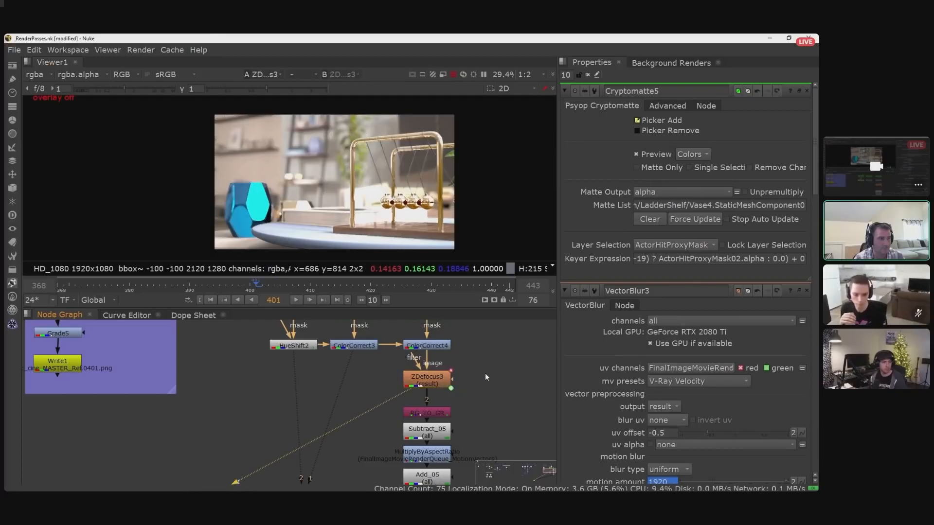
- Open ZDefocus3's properties, choose FinalImageMovieRenderQueue_WorldDepth.red as the depth channel, and highlight the focus plane value
{"action": "double_click", "coordinate": [439, 381]}
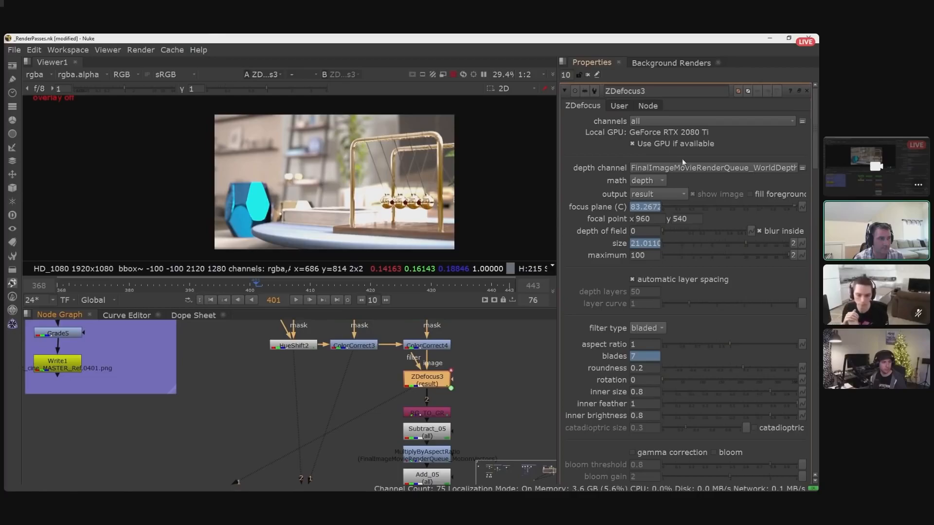
{"action": "left_click", "coordinate": [724, 167]}
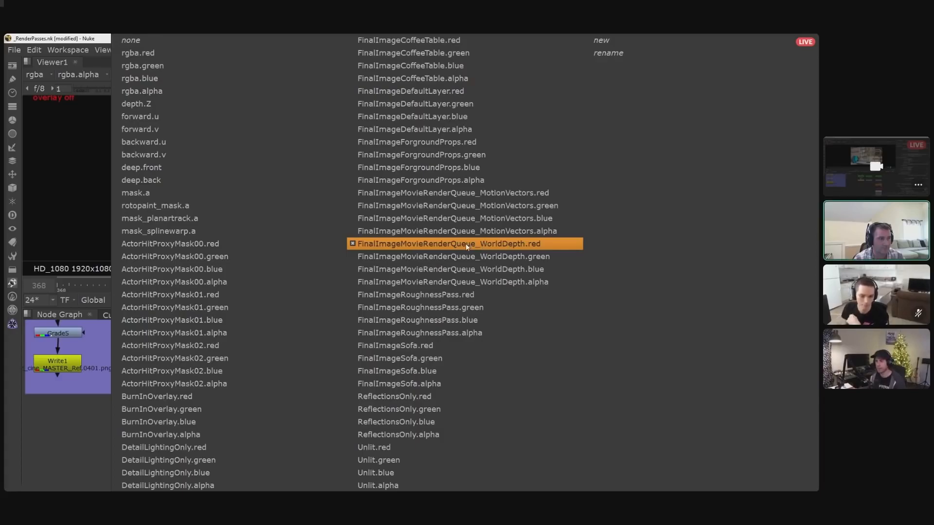
{"action": "left_click", "coordinate": [416, 245]}
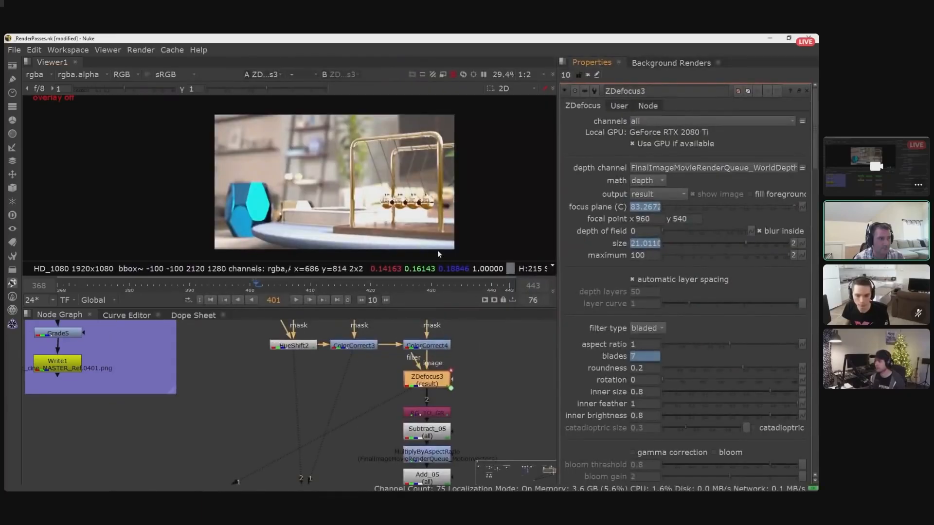
{"action": "left_click", "coordinate": [482, 356]}
{"action": "middle_click_drag", "start_coordinate": [484, 415], "coordinate": [486, 392]}
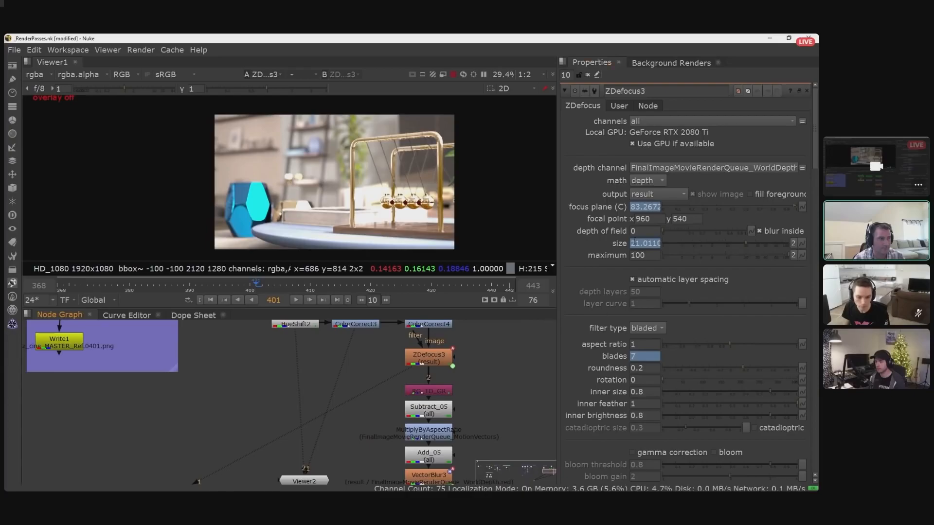
{"action": "left_click_drag", "start_coordinate": [632, 207], "coordinate": [667, 207]}
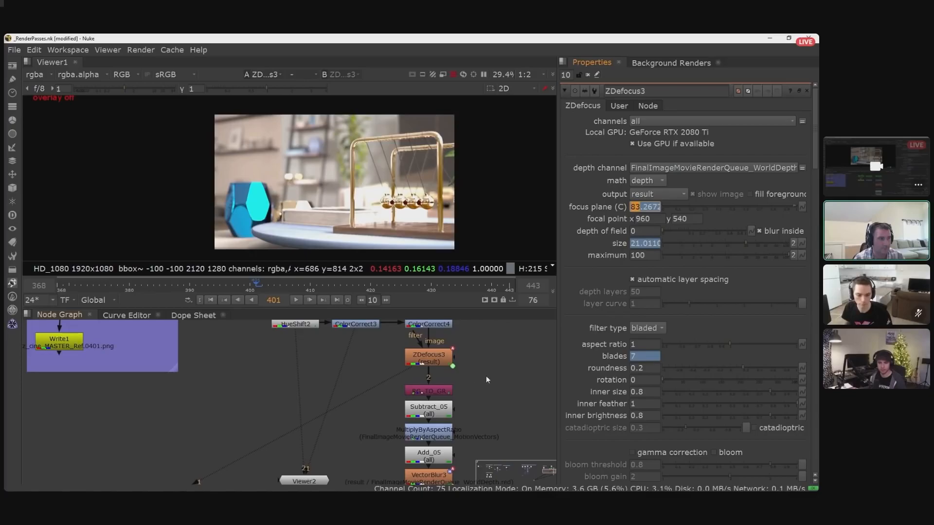
- Open Read16's metadata, widen the key column and examine the ActorHitProxyMask camera's focal distance entry
{"action": "middle_click_drag", "start_coordinate": [491, 364], "coordinate": [498, 400]}
{"action": "scroll", "coordinate": [474, 370], "scroll_direction": "up", "scroll_amount": 1}
{"action": "middle_click_drag", "start_coordinate": [475, 370], "coordinate": [512, 447]}
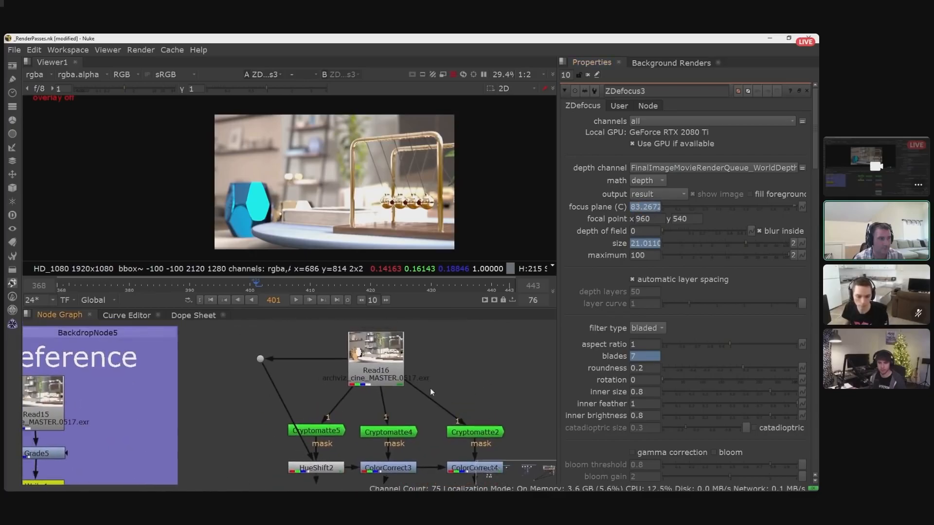
{"action": "double_click", "coordinate": [383, 357]}
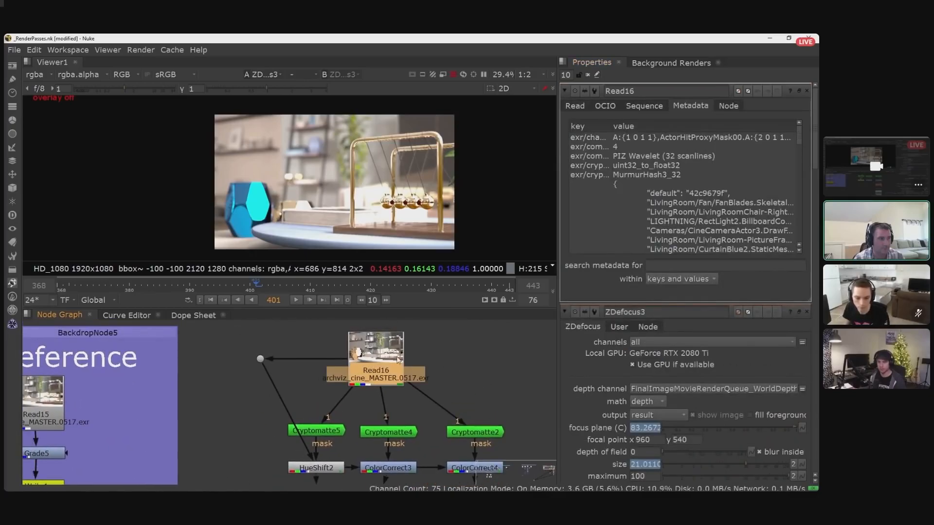
{"action": "left_click_drag", "start_coordinate": [612, 127], "coordinate": [702, 127]}
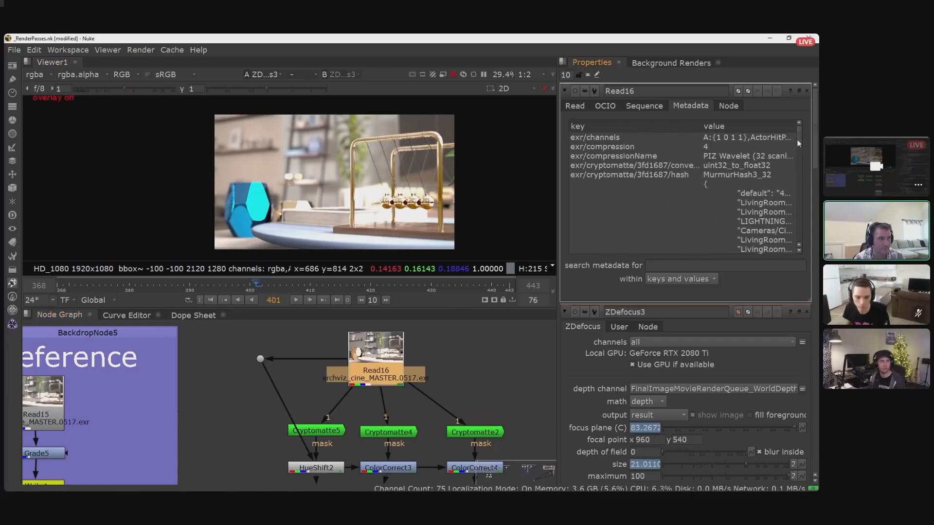
{"action": "left_click_drag", "start_coordinate": [798, 139], "coordinate": [797, 157]}
{"action": "left_click_drag", "start_coordinate": [704, 127], "coordinate": [772, 127]}
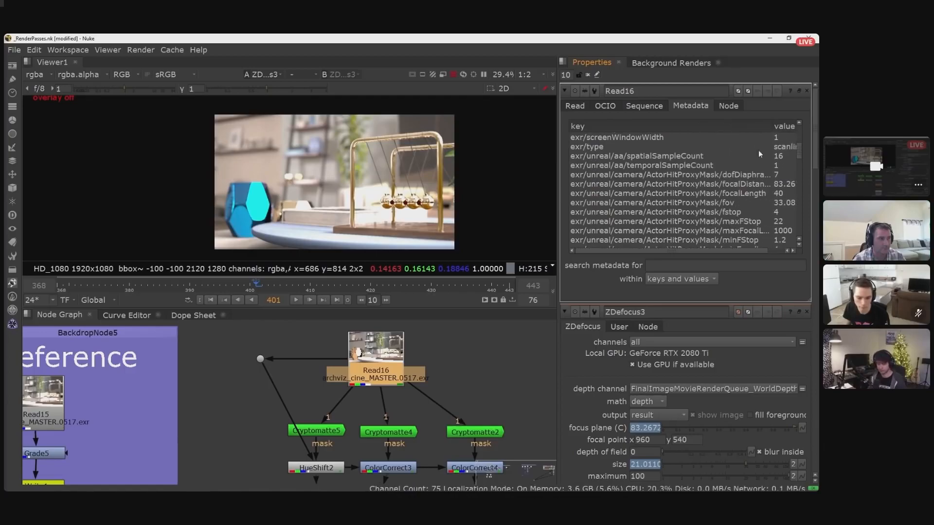
{"action": "left_click", "coordinate": [736, 185]}
{"action": "left_click_drag", "start_coordinate": [746, 249], "coordinate": [780, 248]}
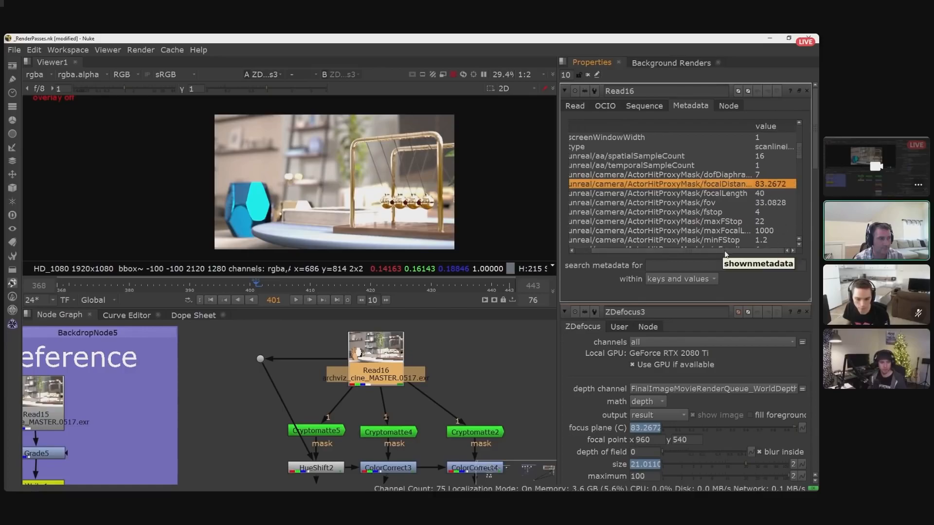
{"action": "left_click_drag", "start_coordinate": [725, 250], "coordinate": [660, 253]}
{"action": "left_click", "coordinate": [480, 391]}
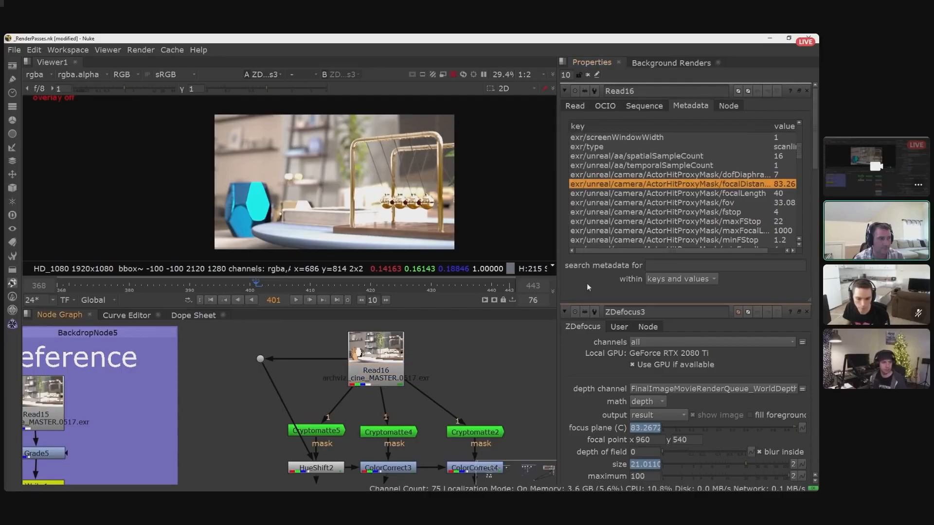
- Return to ZDefocus3 in the node graph and view the output of the RG_TO_GR node below it
{"action": "middle_click_drag", "start_coordinate": [431, 457], "coordinate": [424, 409]}
{"action": "middle_click_drag", "start_coordinate": [430, 460], "coordinate": [405, 431]}
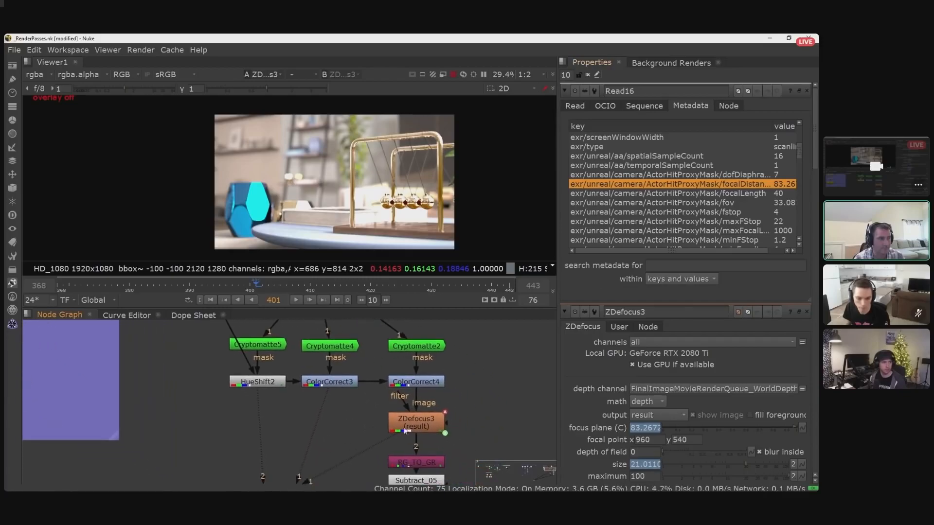
{"action": "left_click", "coordinate": [437, 429]}
{"action": "left_click", "coordinate": [438, 428], "text": "shift"}
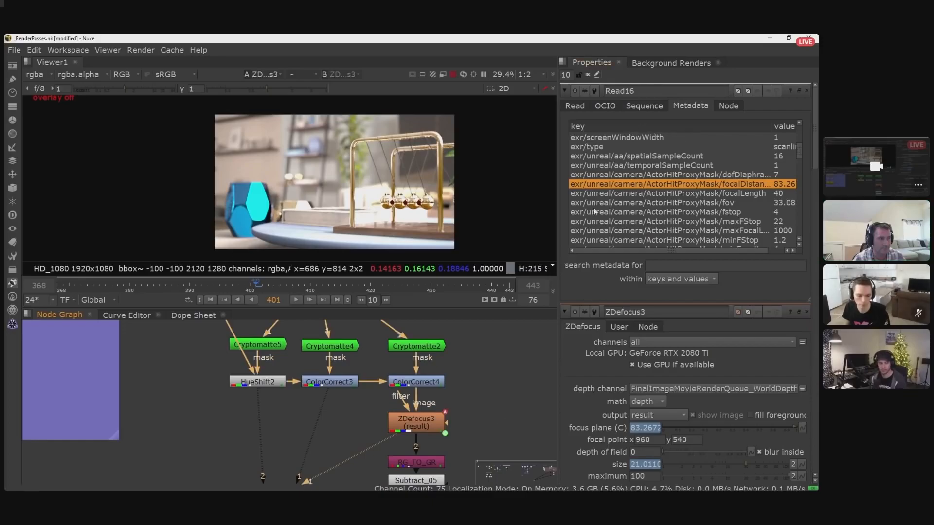
{"action": "scroll", "coordinate": [480, 369], "scroll_direction": "down", "scroll_amount": 2}
{"action": "left_click", "coordinate": [431, 419]}
{"action": "key", "text": "1"}
{"action": "scroll", "coordinate": [494, 402], "scroll_direction": "down", "scroll_amount": 3}
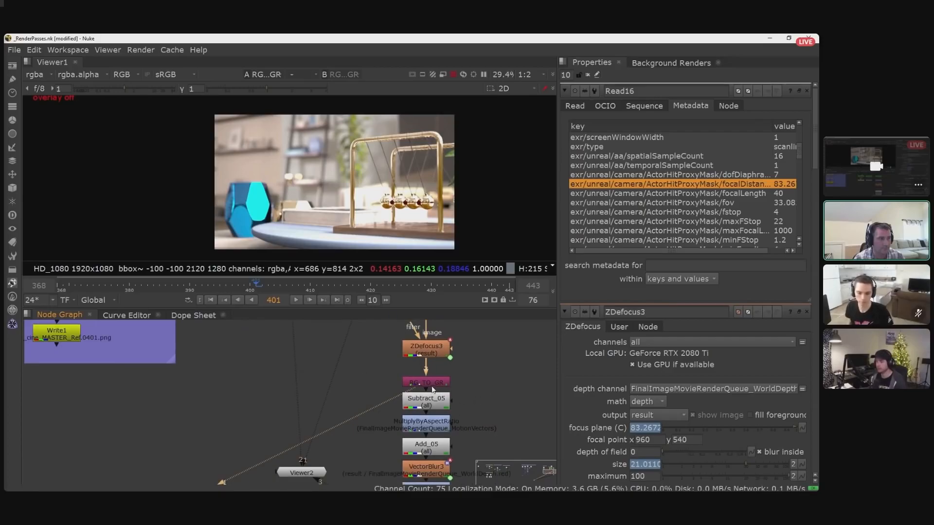
{"action": "scroll", "coordinate": [451, 381], "scroll_direction": "up", "scroll_amount": 2}
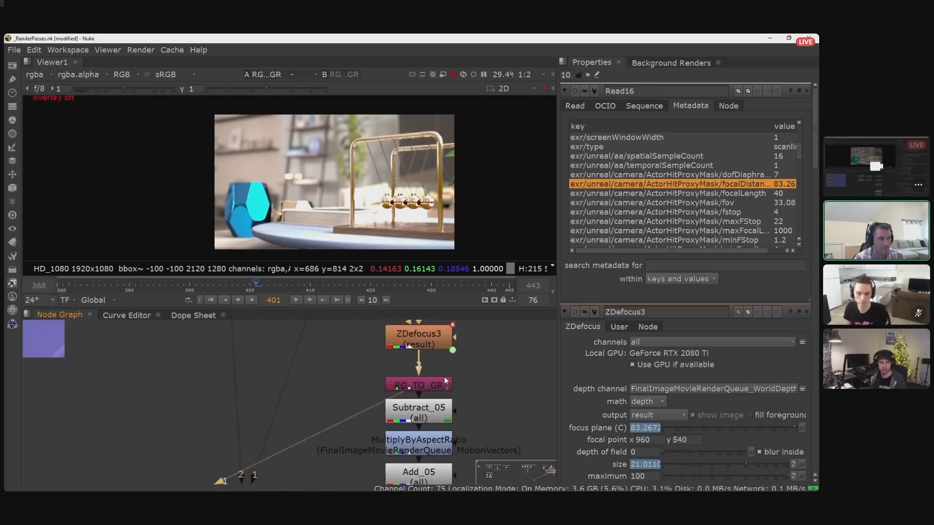
{"action": "middle_click_drag", "start_coordinate": [472, 420], "coordinate": [477, 390]}
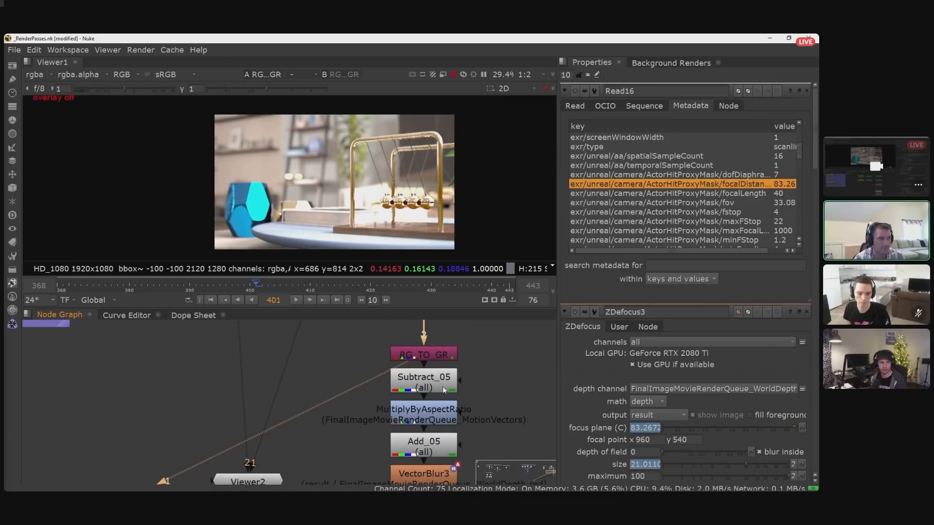
- Follow the motion vector nodes from Subtract_05 downstream and view the VectorBlur3 result
{"action": "left_click", "coordinate": [444, 389]}
{"action": "scroll", "coordinate": [462, 391], "scroll_direction": "down", "scroll_amount": 2}
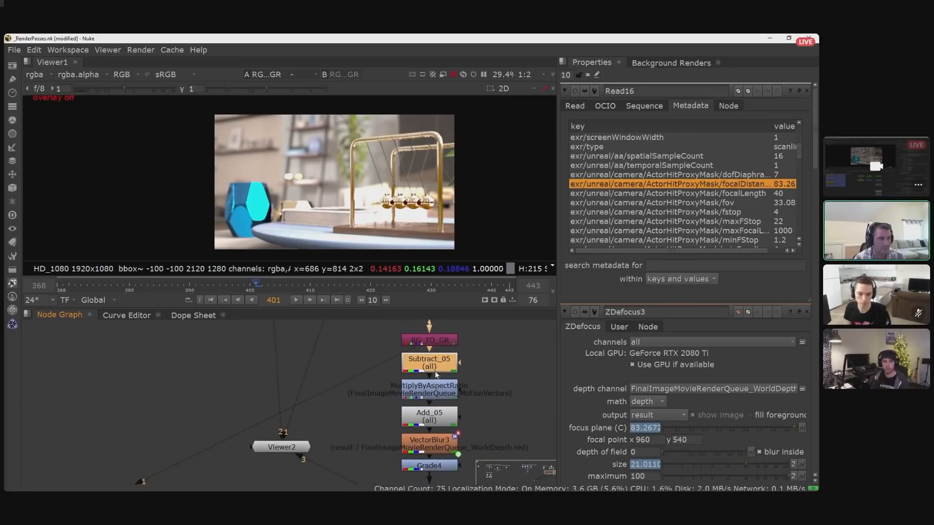
{"action": "left_click", "coordinate": [435, 444]}
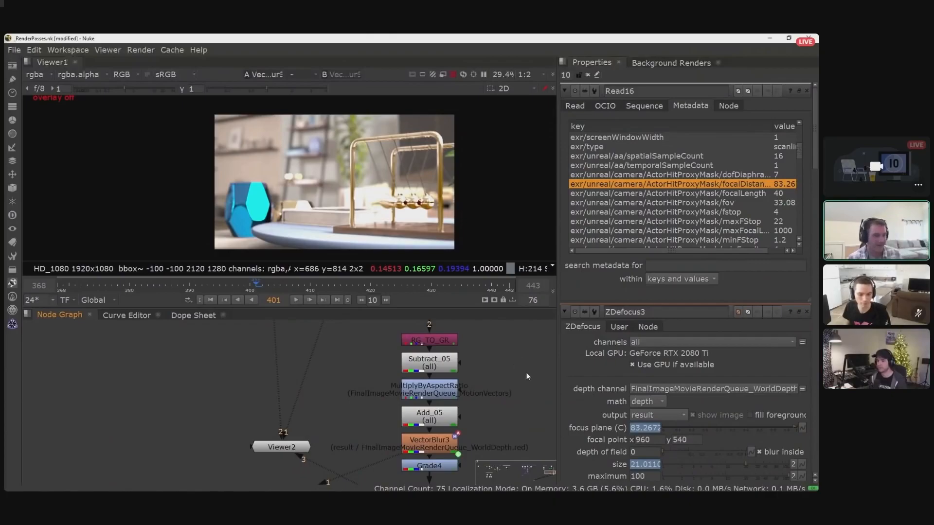
{"action": "scroll", "coordinate": [526, 372], "scroll_direction": "down", "scroll_amount": 1}
{"action": "mouse_move", "coordinate": [482, 420]}
{"action": "middle_mouse_down"}
{"action": "mouse_move", "coordinate": [474, 384]}
{"action": "mouse_move", "coordinate": [475, 408]}
{"action": "middle_mouse_up"}
{"action": "scroll", "coordinate": [421, 384], "scroll_direction": "up", "scroll_amount": 1}
{"action": "left_click", "coordinate": [419, 381]}
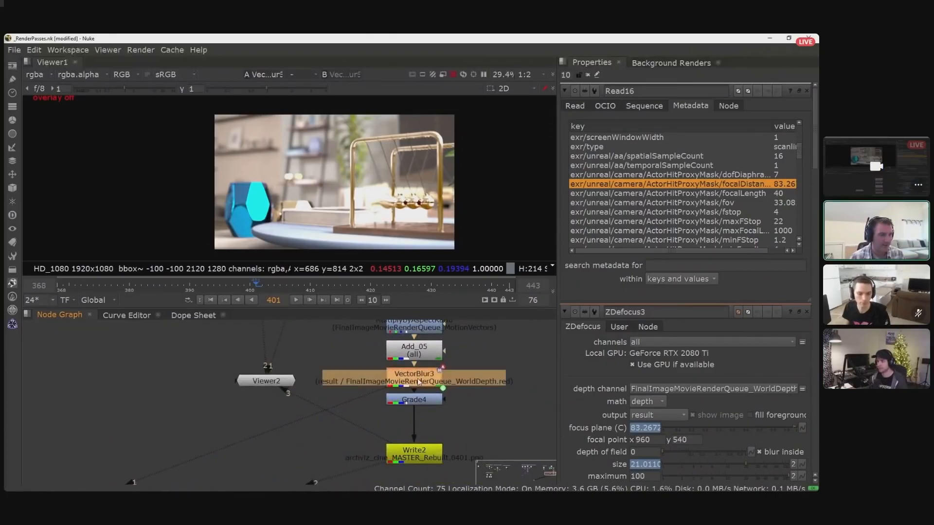
- Examine the defocused background and the motion blur on the Newton's cradle balls in the VectorBlur3 result
{"action": "middle_click_drag", "start_coordinate": [451, 366], "coordinate": [471, 403]}
{"action": "scroll", "coordinate": [471, 404], "scroll_direction": "down", "scroll_amount": 1}
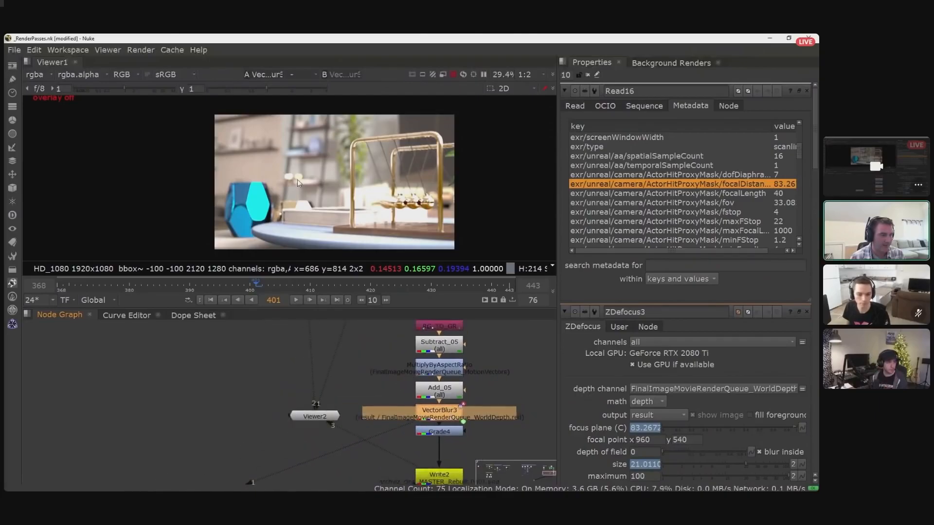
{"action": "scroll", "coordinate": [312, 174], "scroll_direction": "up", "scroll_amount": 4}
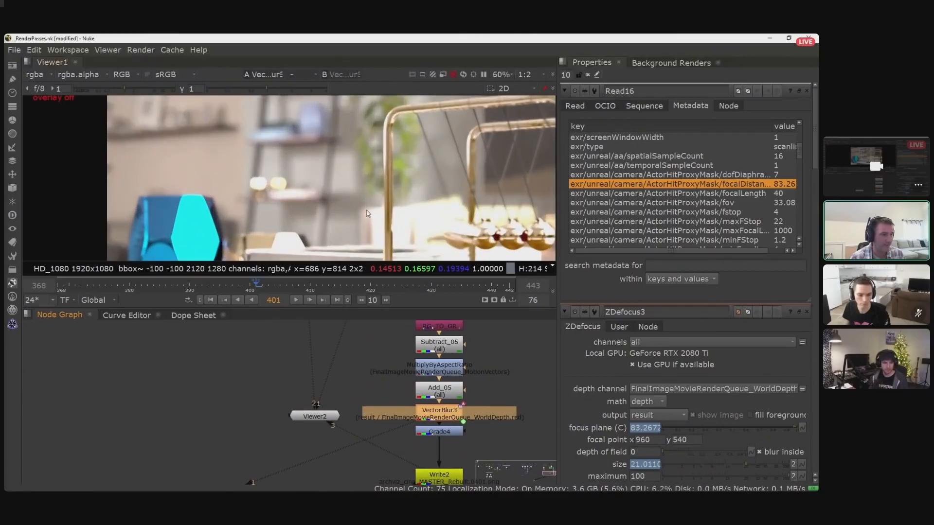
{"action": "scroll", "coordinate": [351, 188], "scroll_direction": "down", "scroll_amount": 2}
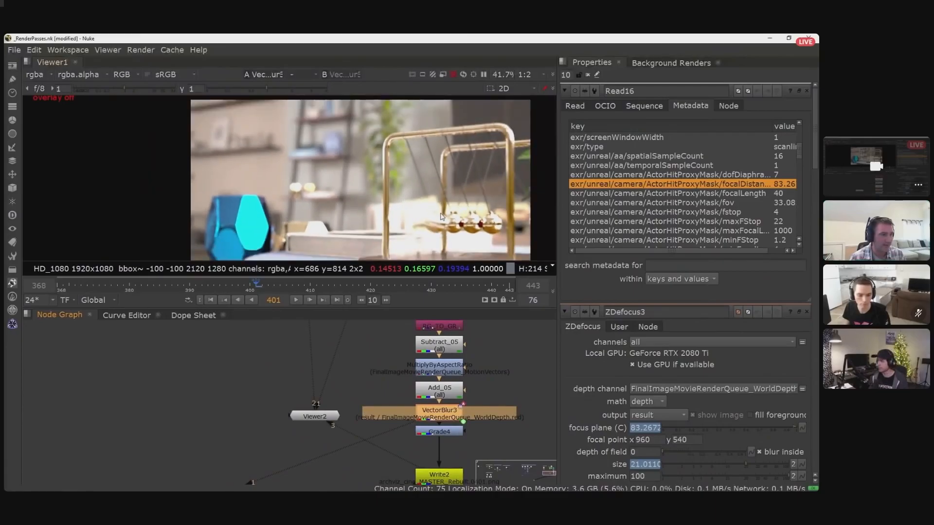
{"action": "middle_click_drag", "start_coordinate": [385, 204], "coordinate": [396, 211]}
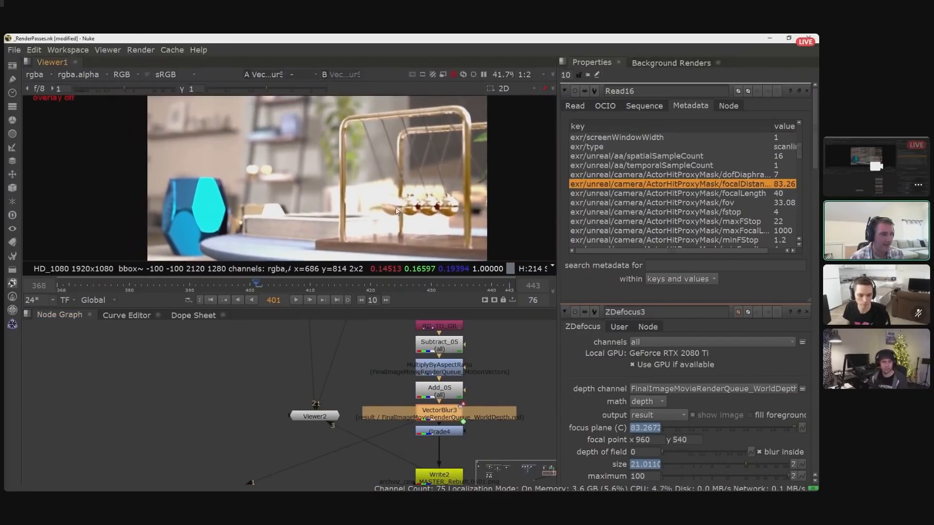
{"action": "scroll", "coordinate": [393, 200], "scroll_direction": "up", "scroll_amount": 1}
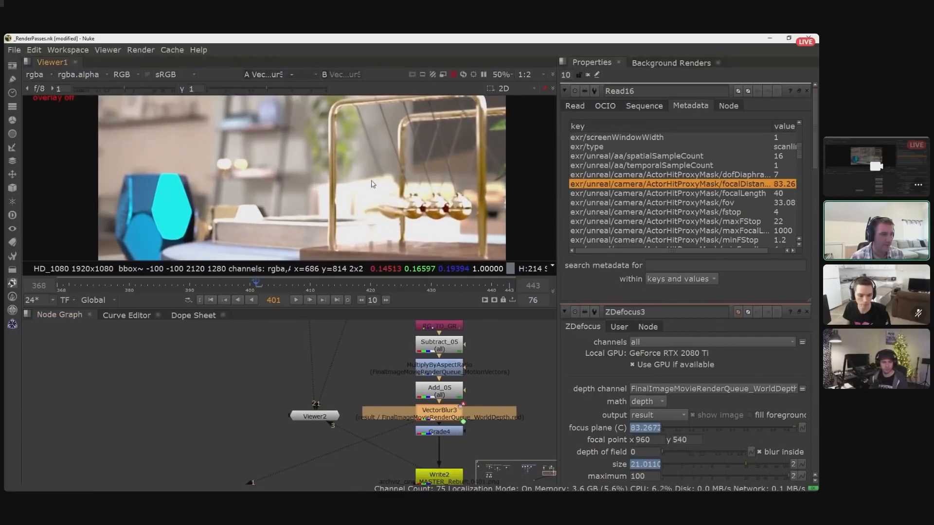
- View the Grade4 result and inspect the graded image around the Newton's cradle
{"action": "left_click", "coordinate": [455, 432]}
{"action": "key", "text": "1"}
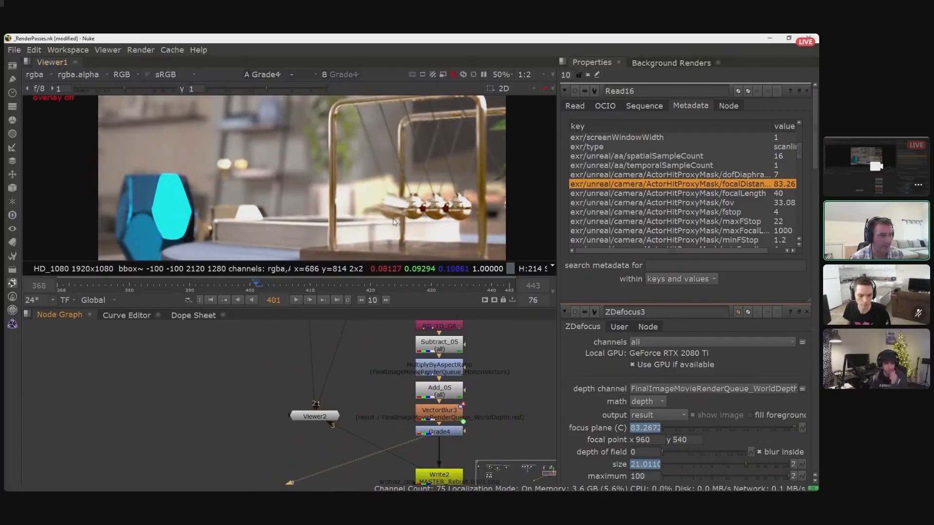
{"action": "scroll", "coordinate": [395, 221], "scroll_direction": "down", "scroll_amount": 1}
{"action": "scroll", "coordinate": [394, 221], "scroll_direction": "down", "scroll_amount": 1}
{"action": "middle_click_drag", "start_coordinate": [394, 221], "coordinate": [414, 205]}
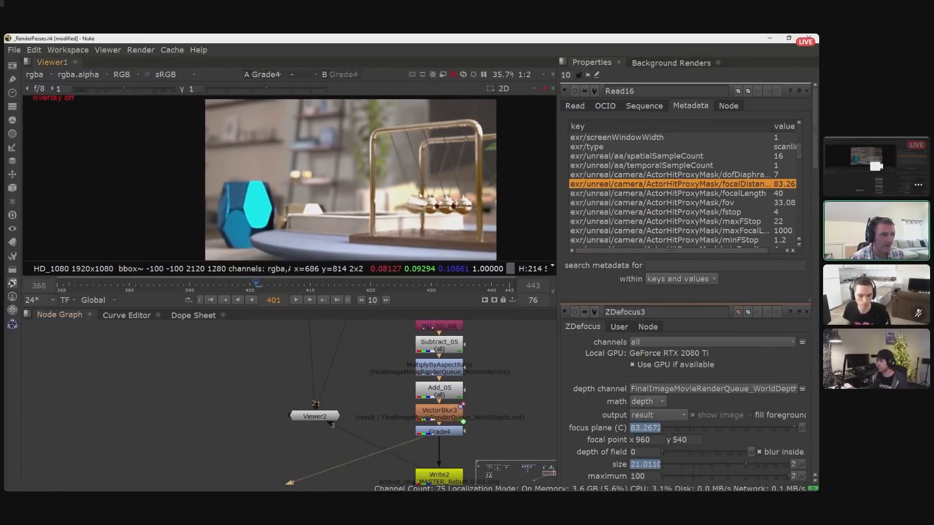
{"action": "scroll", "coordinate": [415, 205], "scroll_direction": "up", "scroll_amount": 1}
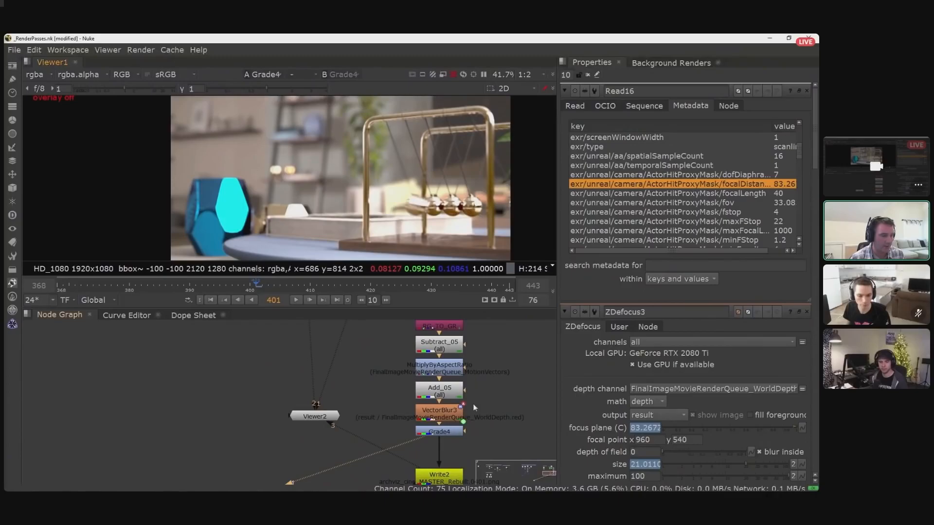
- View the final composite at the Write2 node at the end of the graph
{"action": "middle_click_drag", "start_coordinate": [467, 471], "coordinate": [466, 438]}
{"action": "left_click", "coordinate": [459, 442]}
{"action": "key", "text": "1"}
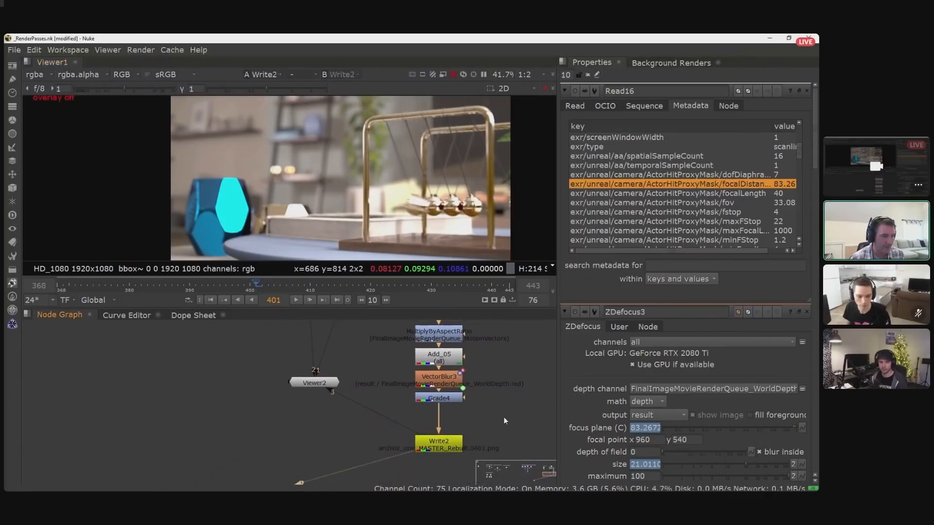
- Compare the reference render Read15 with the final Write2 composite in the viewer
{"action": "scroll", "coordinate": [491, 401], "scroll_direction": "down", "scroll_amount": 3}
{"action": "scroll", "coordinate": [388, 375], "scroll_direction": "down", "scroll_amount": 4}
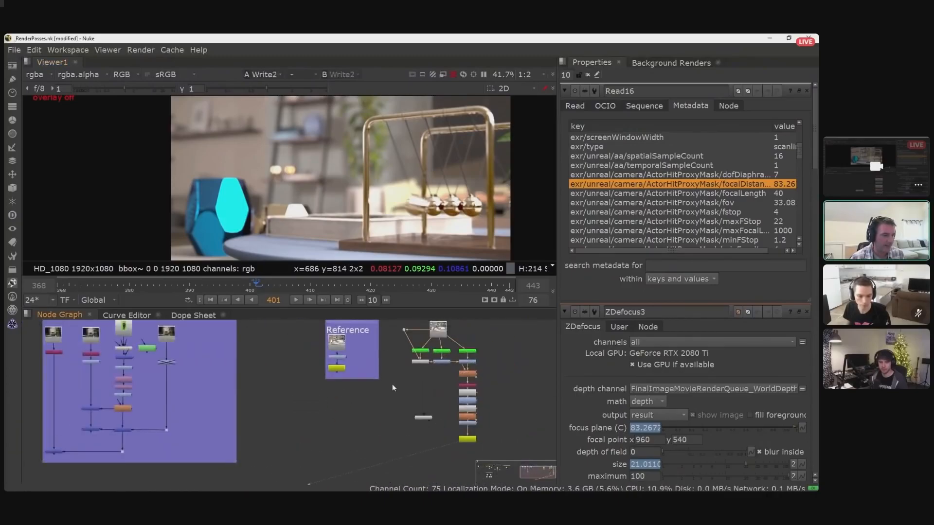
{"action": "key", "text": "1"}
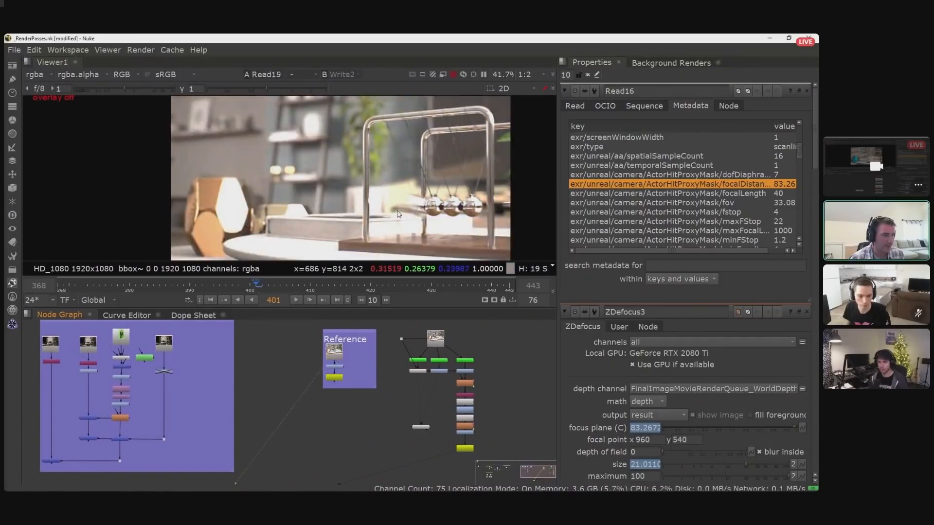
{"action": "key", "text": "1"}
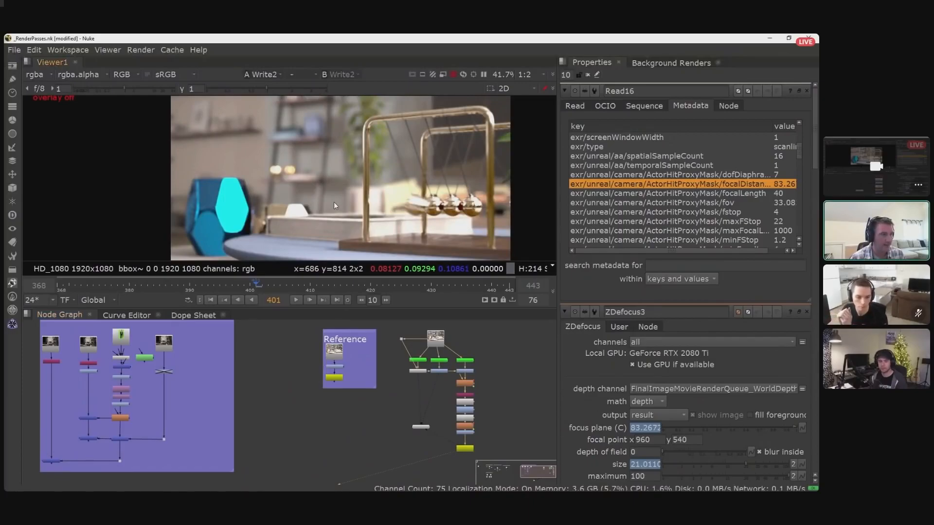
- View the Reference group's graded Write1 output and compare it repeatedly with the final Write2 composite
{"action": "left_click", "coordinate": [335, 377]}
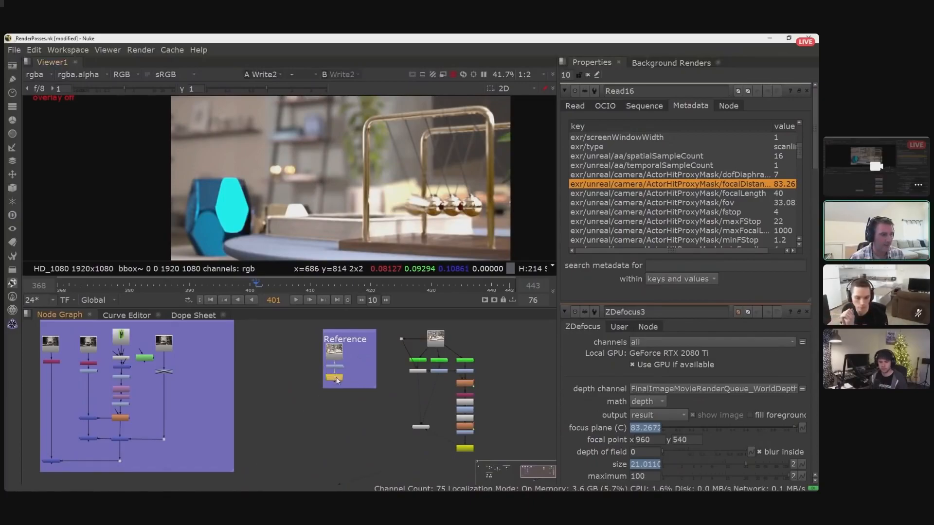
{"action": "key", "text": "1"}
{"action": "key", "text": "1"}
{"action": "key", "text": "2"}
{"action": "key", "text": "1"}
{"action": "key", "text": "2"}
{"action": "key", "text": "2"}
{"action": "key", "text": "1"}
{"action": "key", "text": "2"}
{"action": "key", "text": "1"}
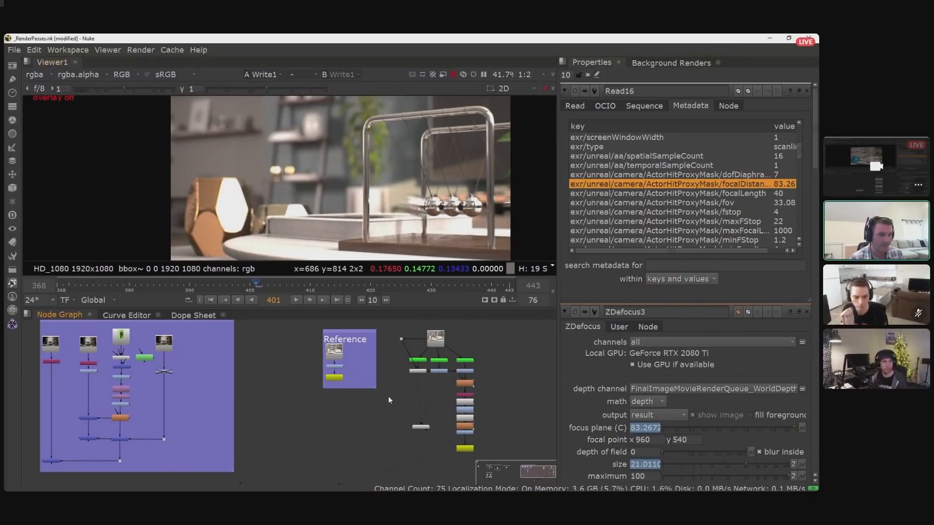
- Return to the Read16 node and its Cryptomatte branches beside the Reference group
{"action": "scroll", "coordinate": [380, 398], "scroll_direction": "down", "scroll_amount": 1}
{"action": "scroll", "coordinate": [388, 391], "scroll_direction": "up", "scroll_amount": 5}
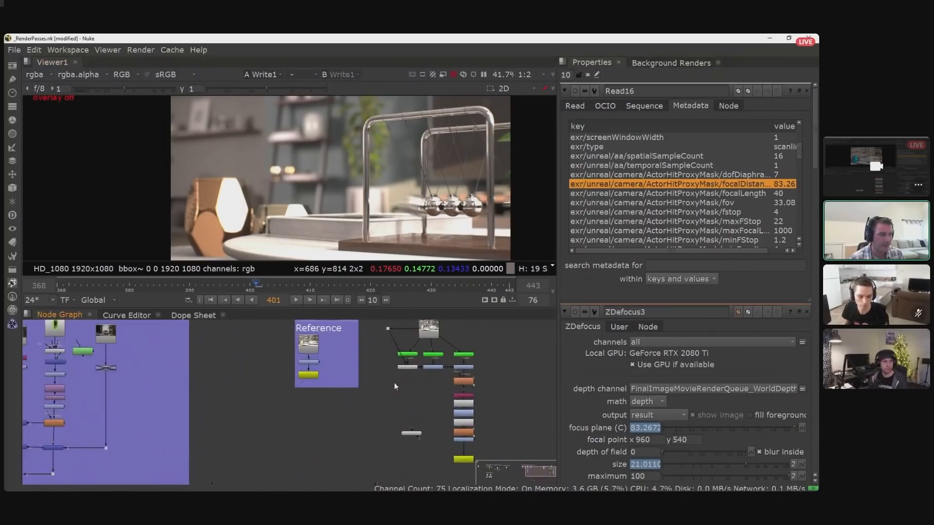
{"action": "scroll", "coordinate": [455, 353], "scroll_direction": "up", "scroll_amount": 3}
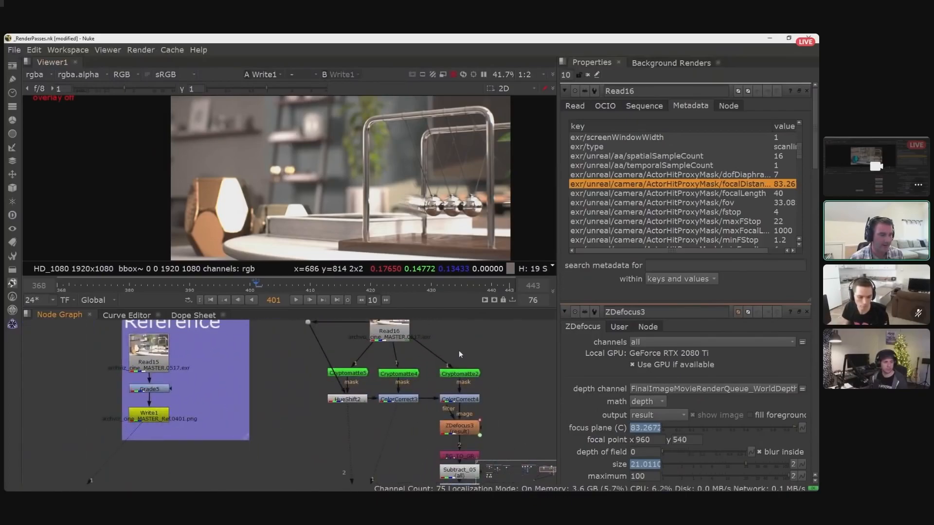
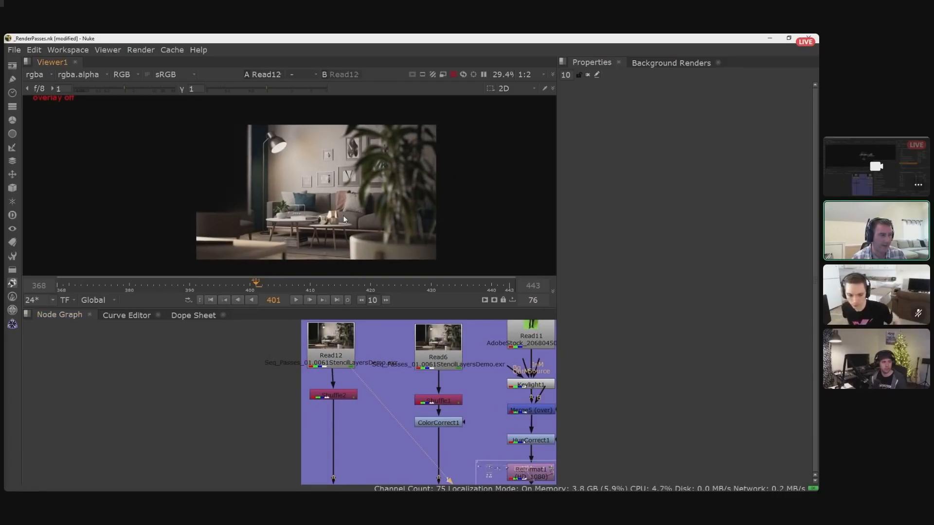
- View the Shuffle2 output below Read12 in the viewer and show its alpha channel
{"action": "left_click", "coordinate": [335, 396]}
{"action": "key", "text": "1"}
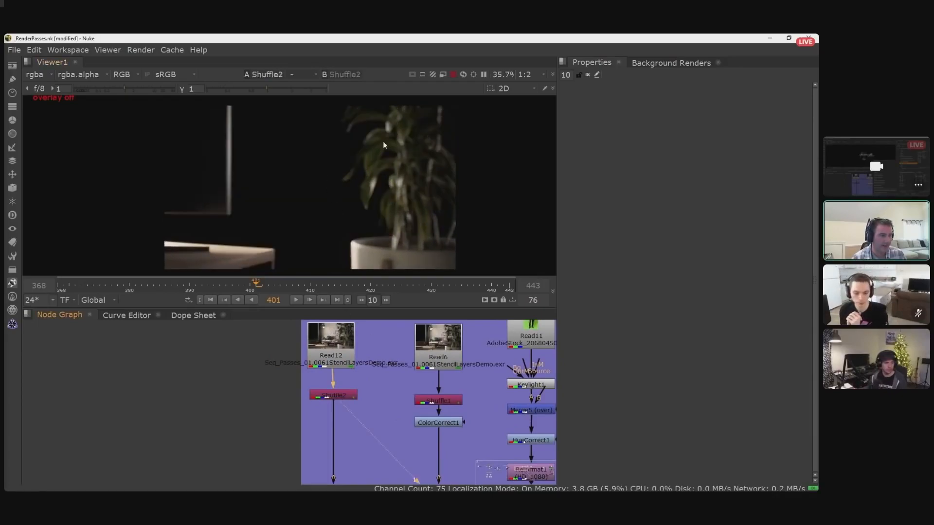
{"action": "left_click", "coordinate": [351, 397]}
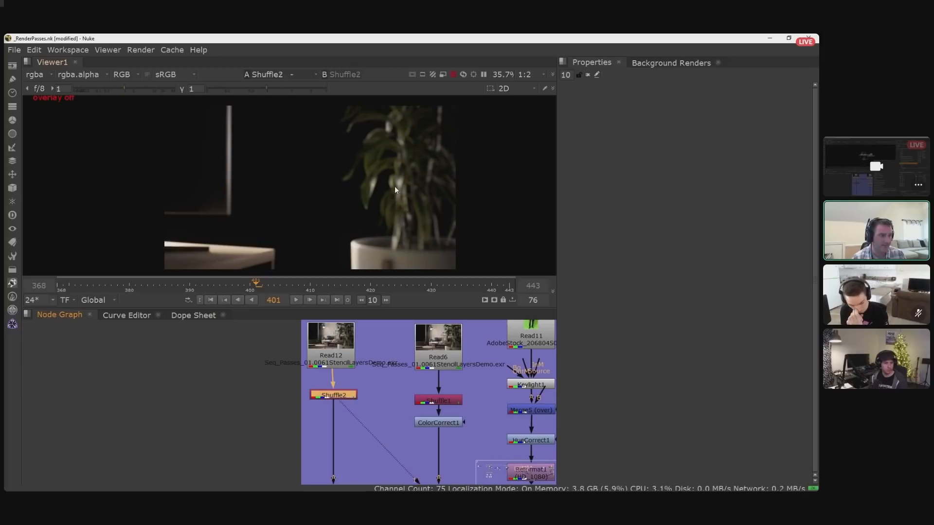
{"action": "key", "text": "a"}
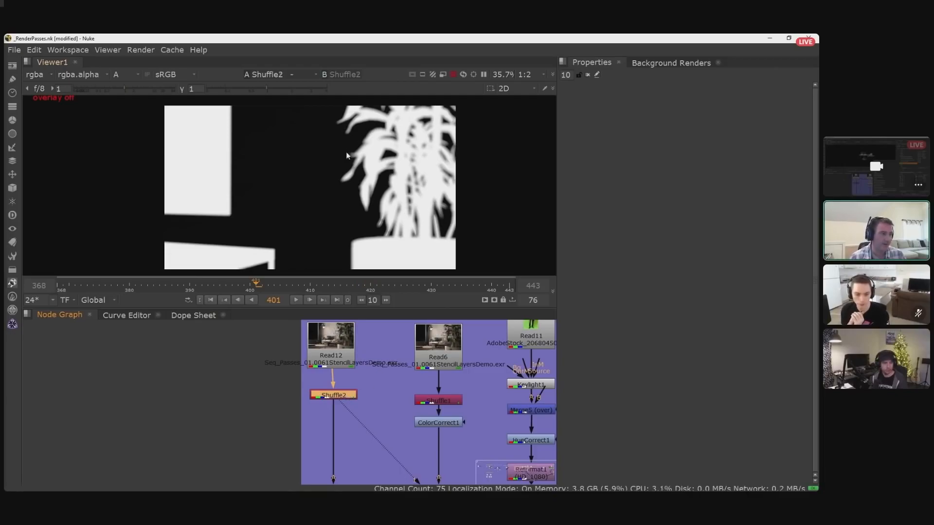
- Open Shuffle2's properties and look through the layers available for its first input
{"action": "double_click", "coordinate": [349, 398]}
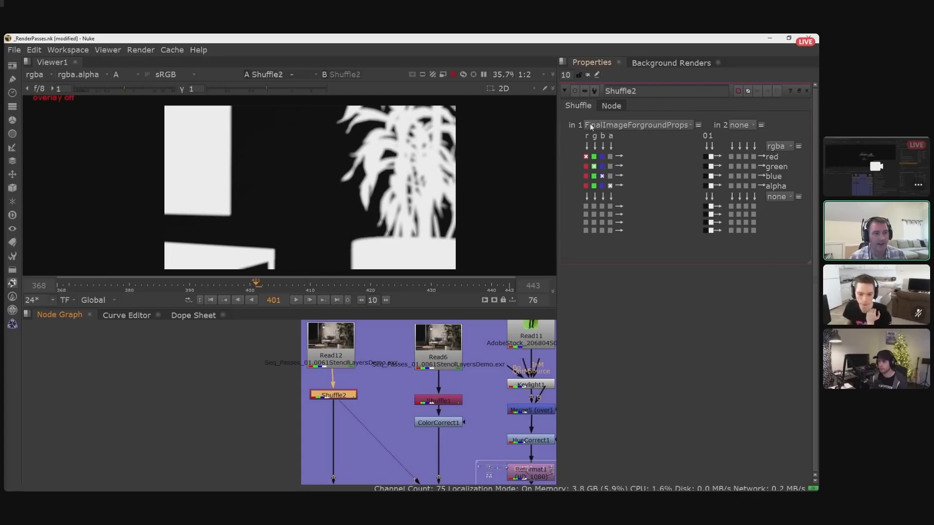
{"action": "left_click", "coordinate": [684, 125]}
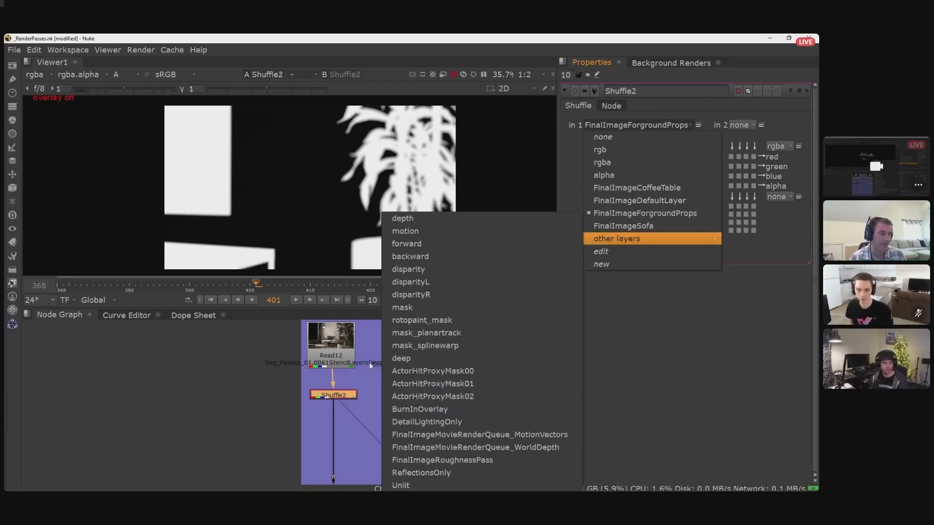
{"action": "left_click", "coordinate": [261, 394]}
- View the Read6 render, open Shuffle1's settings, and inspect its coffee table layer in both alpha and colour
{"action": "middle_click_drag", "start_coordinate": [367, 404], "coordinate": [309, 401]}
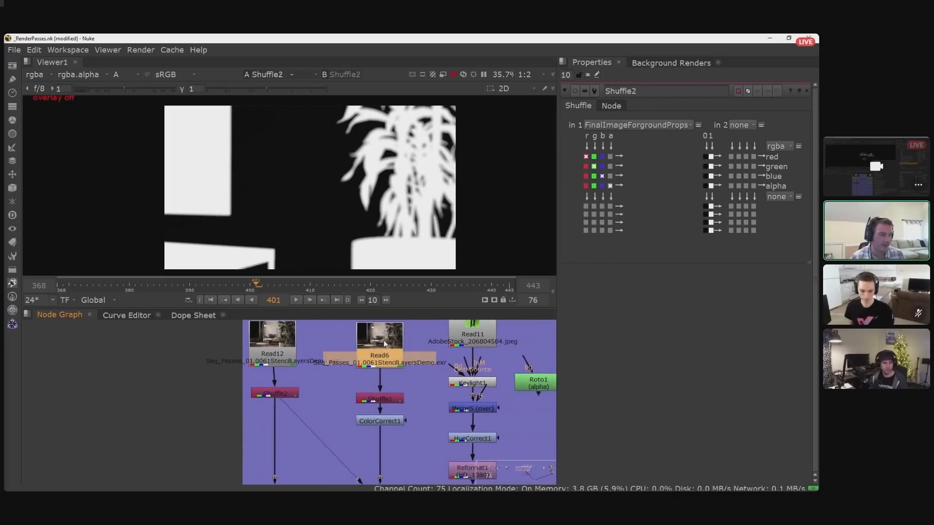
{"action": "key", "text": "1"}
{"action": "key", "text": "a"}
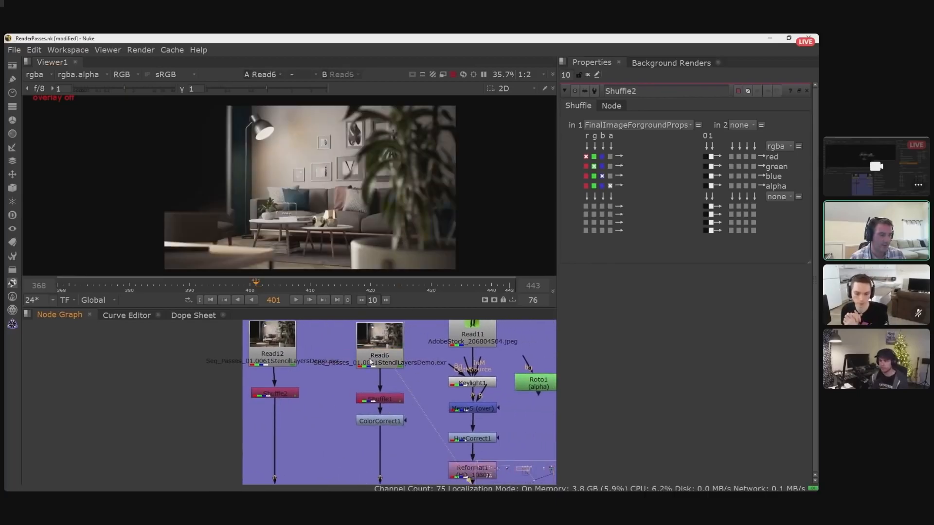
{"action": "left_click", "coordinate": [386, 400]}
{"action": "double_click", "coordinate": [387, 400]}
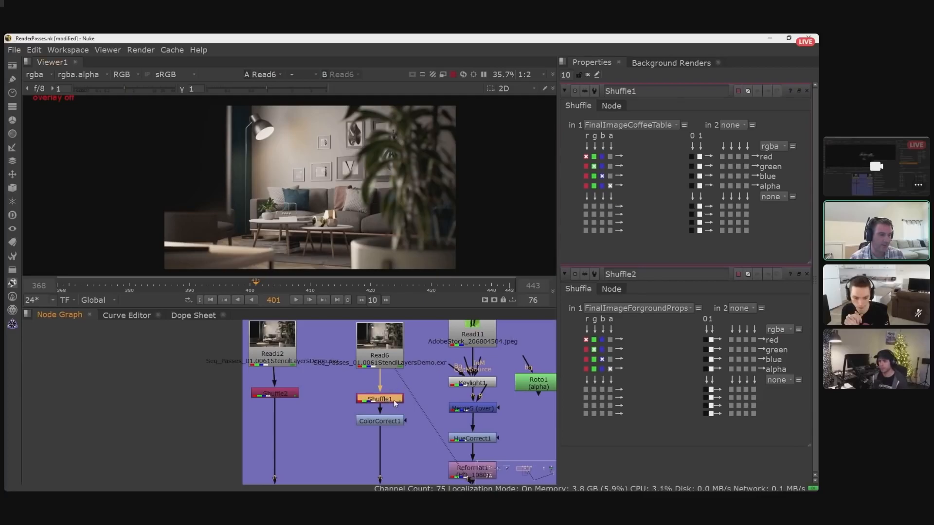
{"action": "key", "text": "1"}
{"action": "key", "text": "a"}
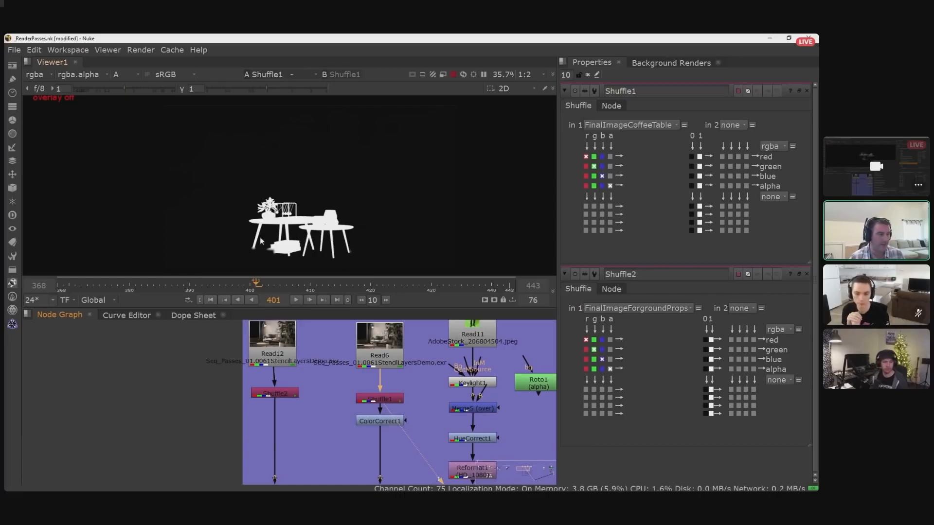
{"action": "key", "text": "a"}
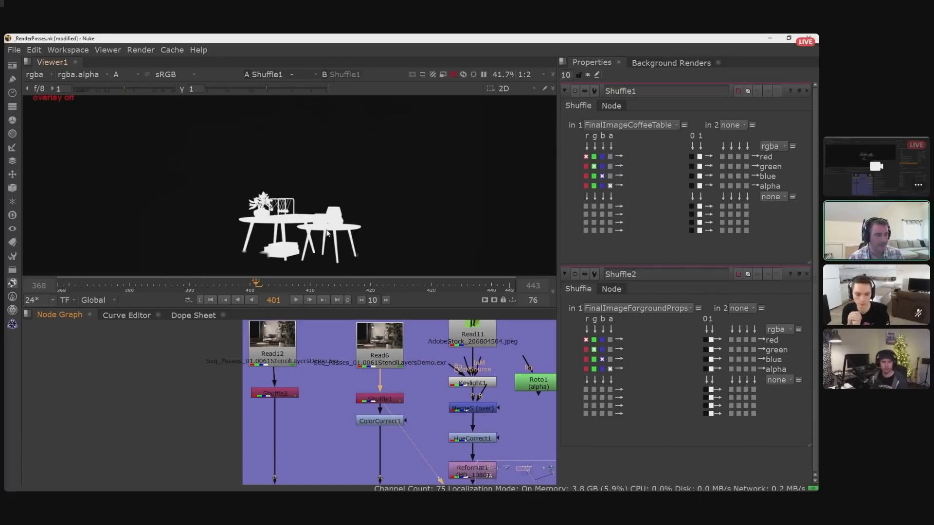
{"action": "scroll", "coordinate": [309, 231], "scroll_direction": "up", "scroll_amount": 1}
{"action": "scroll", "coordinate": [421, 387], "scroll_direction": "down", "scroll_amount": 2}
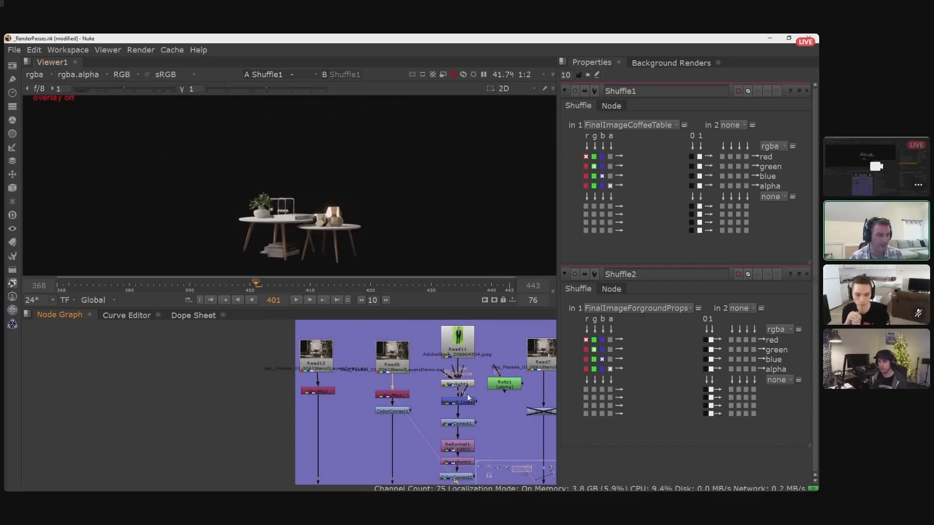
- View the Read7 render and look over the Read11 keying branch beside it
{"action": "left_click", "coordinate": [510, 347]}
{"action": "key", "text": "1"}
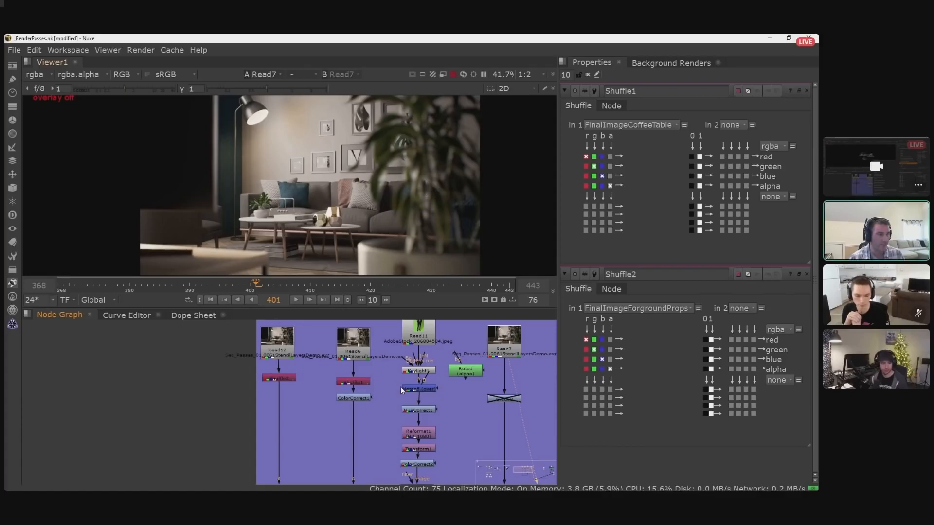
{"action": "scroll", "coordinate": [384, 397], "scroll_direction": "down", "scroll_amount": 1}
{"action": "middle_click_drag", "start_coordinate": [397, 448], "coordinate": [426, 390]}
{"action": "scroll", "coordinate": [426, 391], "scroll_direction": "down", "scroll_amount": 1}
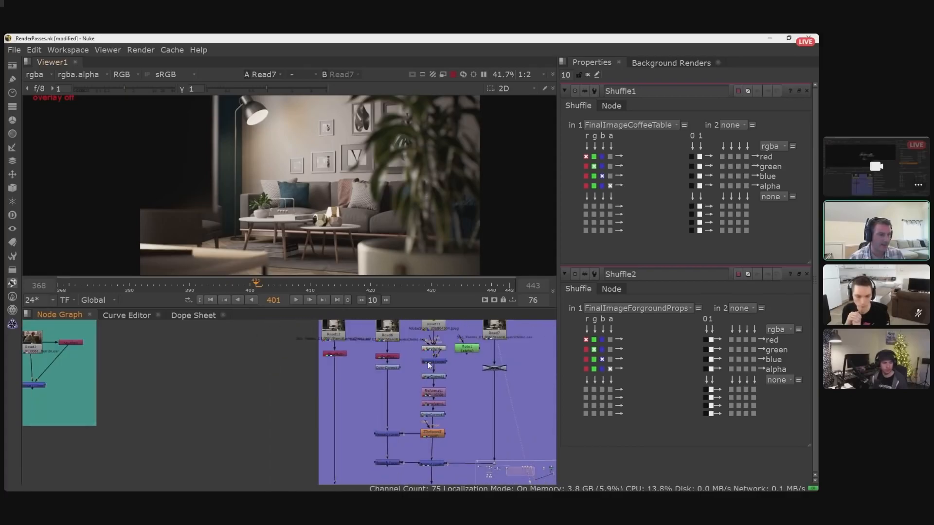
{"action": "middle_click_drag", "start_coordinate": [433, 346], "coordinate": [430, 362]}
{"action": "left_click", "coordinate": [431, 336]}
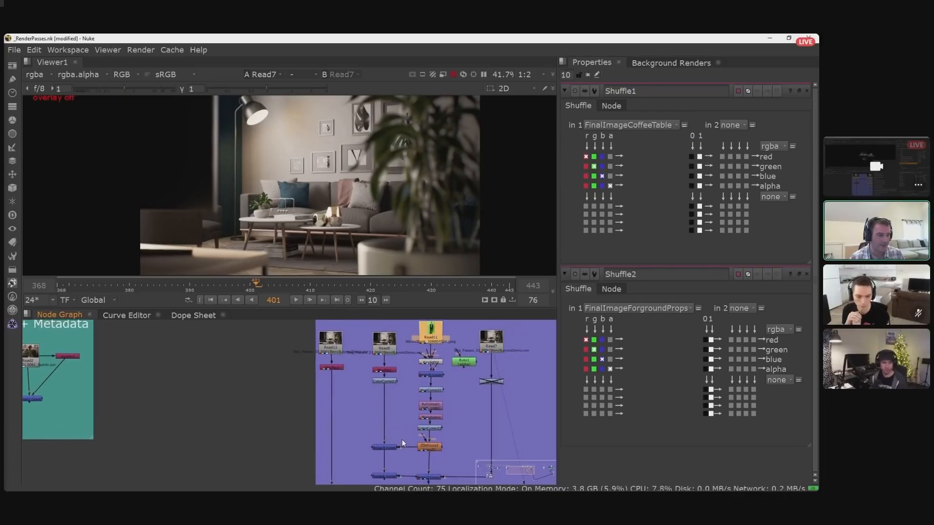
- View the Merge4 output that combines the keyed man with the stencil layers
{"action": "middle_click_drag", "start_coordinate": [402, 439], "coordinate": [406, 400]}
{"action": "left_click", "coordinate": [335, 470]}
{"action": "key", "text": "1"}
{"action": "left_click", "coordinate": [353, 471]}
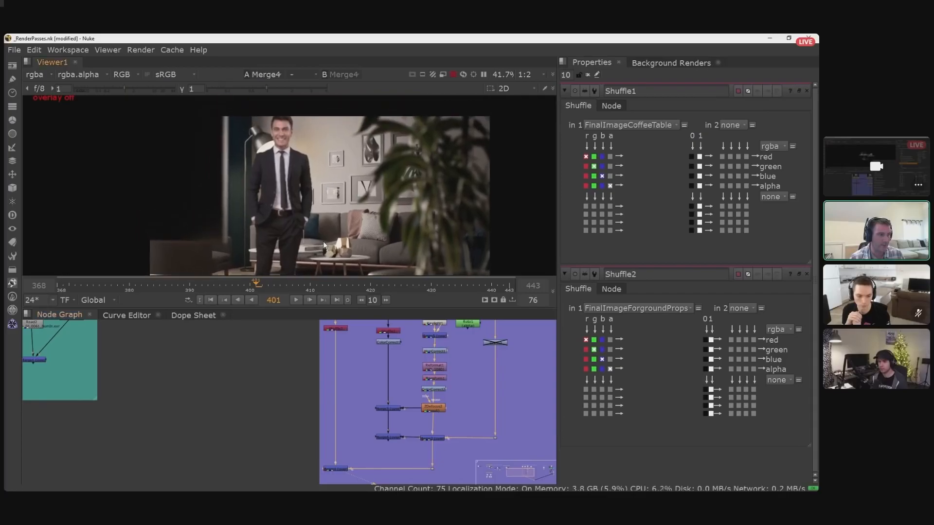
{"action": "scroll", "coordinate": [436, 357], "scroll_direction": "up", "scroll_amount": 5}
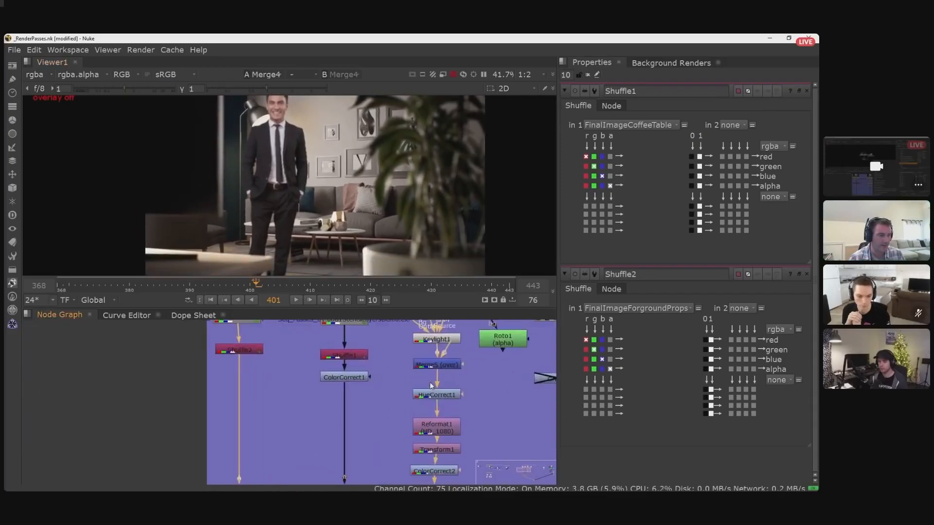
- Open Transform1 with the viewer overlay on and move the man behind the foreground plant, to about x 274, y -18
{"action": "middle_click_drag", "start_coordinate": [453, 434], "coordinate": [428, 390]}
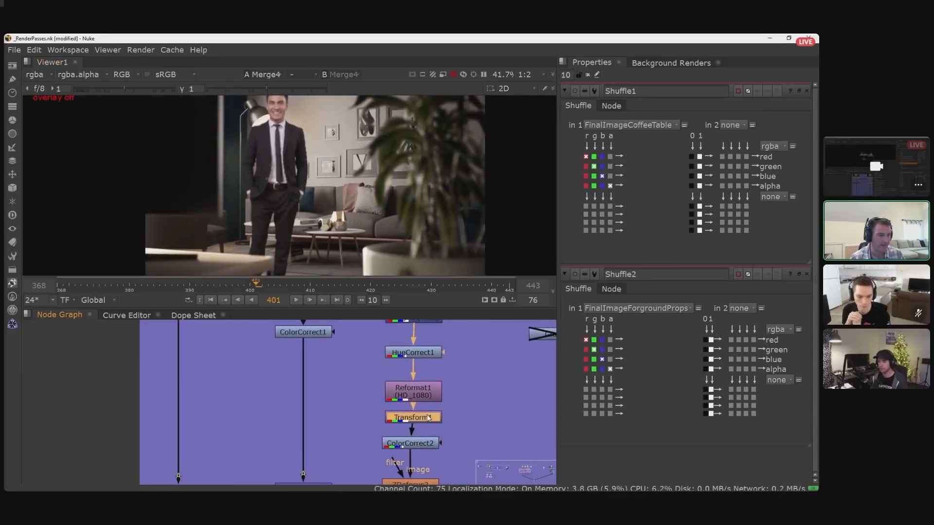
{"action": "double_click", "coordinate": [428, 417]}
{"action": "key", "text": "o"}
{"action": "scroll", "coordinate": [314, 206], "scroll_direction": "down", "scroll_amount": 2}
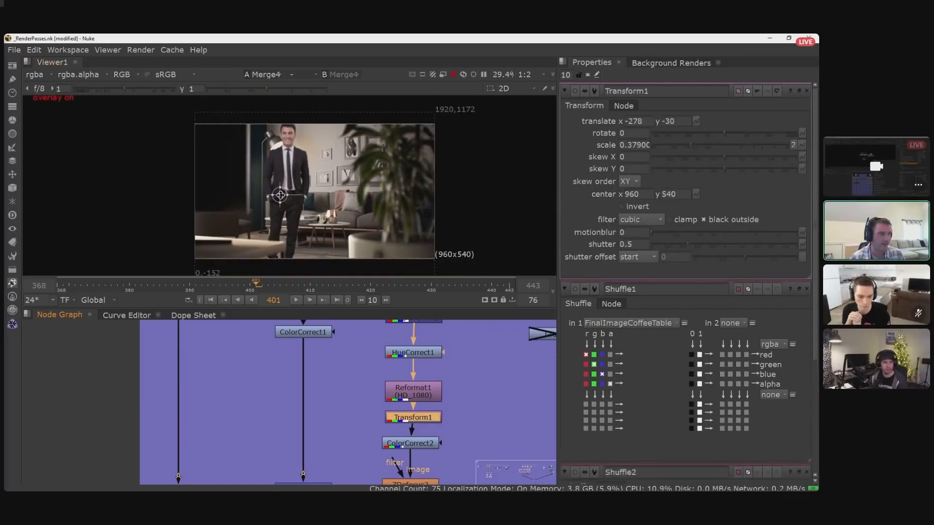
{"action": "mouse_move", "coordinate": [280, 195]}
{"action": "left_mouse_down"}
{"action": "mouse_move", "coordinate": [356, 193]}
{"action": "mouse_move", "coordinate": [282, 196]}
{"action": "left_mouse_up"}
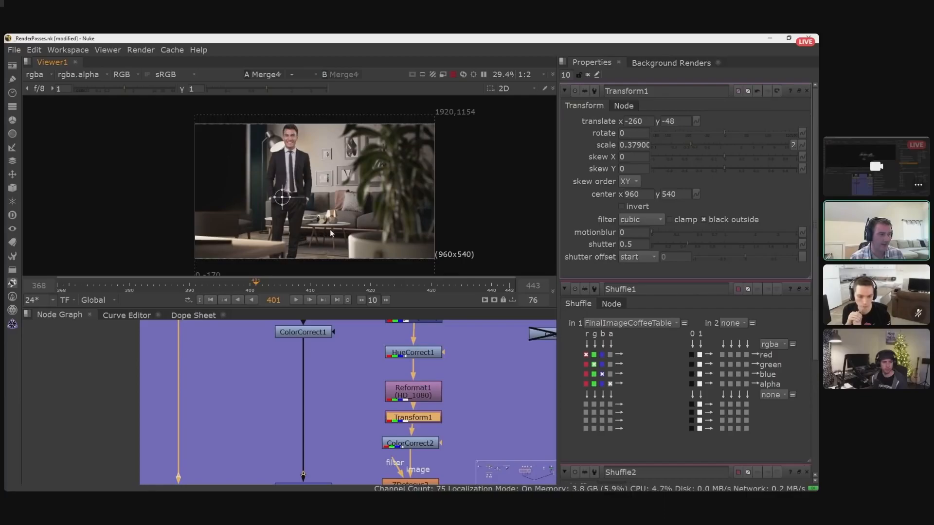
{"action": "left_click_drag", "start_coordinate": [282, 198], "coordinate": [349, 195]}
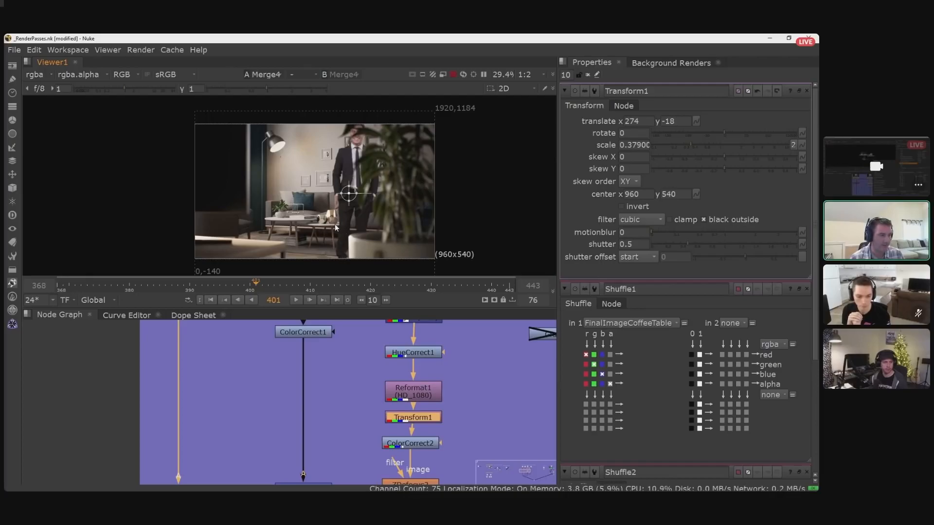
- Examine how the man sits behind the defocused plant and among the furniture, up close and in the full frame
{"action": "scroll", "coordinate": [333, 225], "scroll_direction": "up", "scroll_amount": 1}
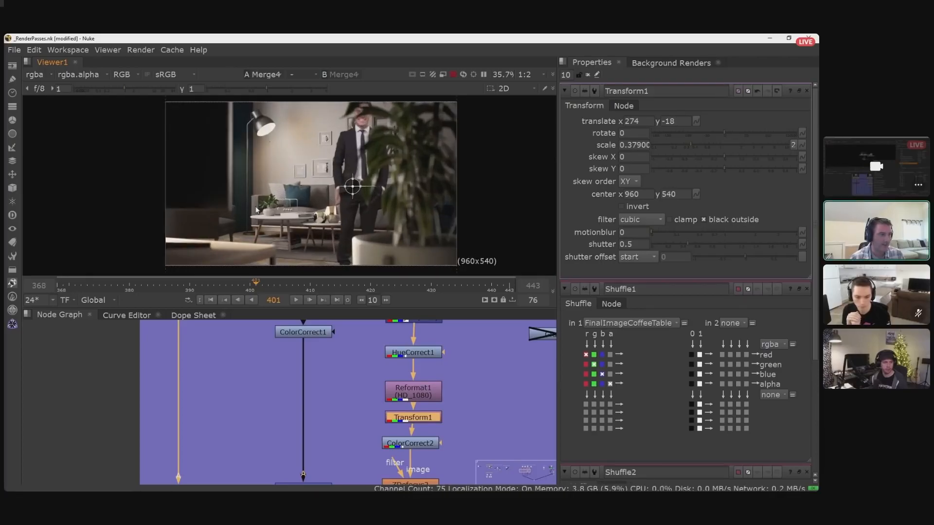
{"action": "scroll", "coordinate": [348, 372], "scroll_direction": "down", "scroll_amount": 1}
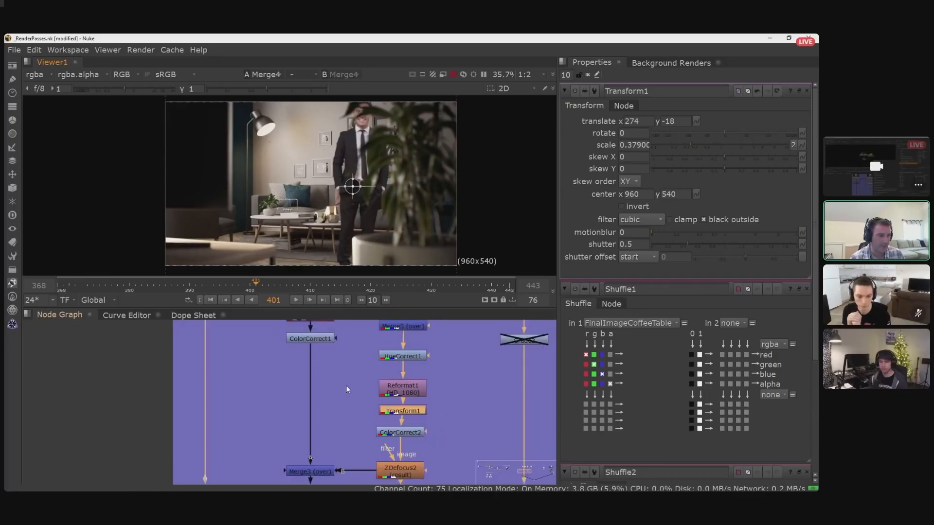
{"action": "scroll", "coordinate": [346, 385], "scroll_direction": "down", "scroll_amount": 1}
{"action": "scroll", "coordinate": [361, 418], "scroll_direction": "down", "scroll_amount": 1}
{"action": "middle_click_drag", "start_coordinate": [361, 417], "coordinate": [371, 375]}
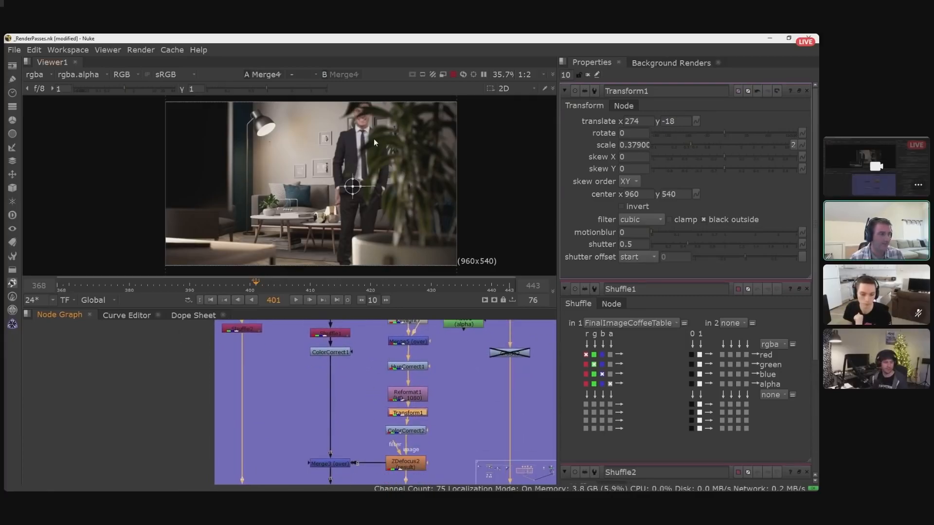
{"action": "scroll", "coordinate": [389, 167], "scroll_direction": "up", "scroll_amount": 4}
{"action": "scroll", "coordinate": [389, 167], "scroll_direction": "up", "scroll_amount": 2}
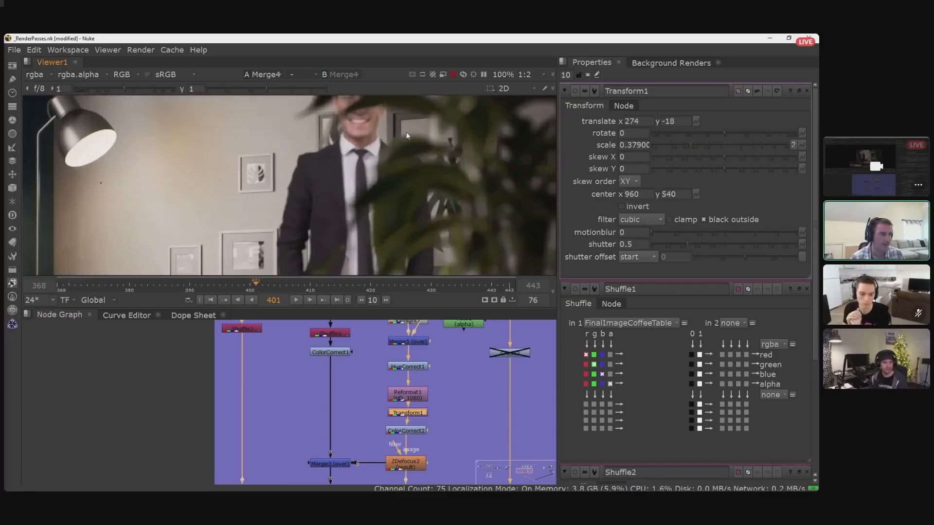
{"action": "scroll", "coordinate": [393, 153], "scroll_direction": "up", "scroll_amount": 1}
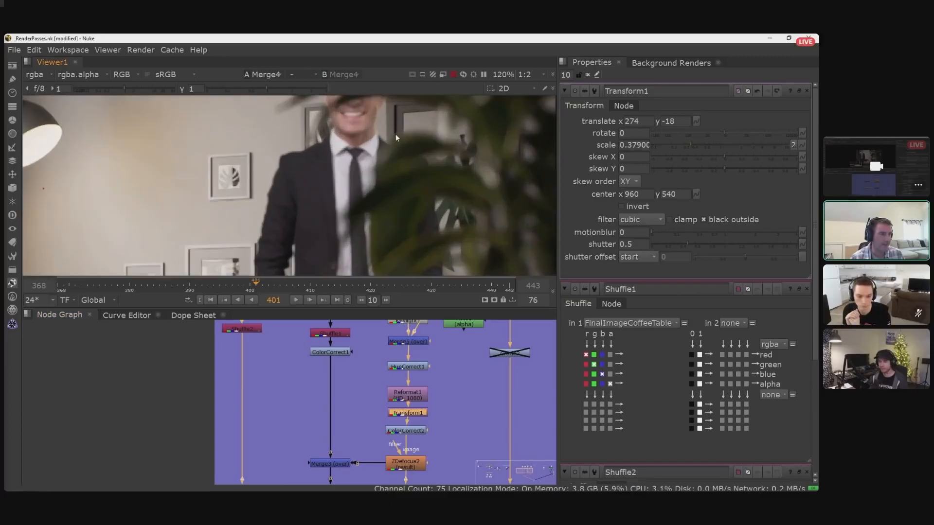
{"action": "scroll", "coordinate": [367, 209], "scroll_direction": "down", "scroll_amount": 5}
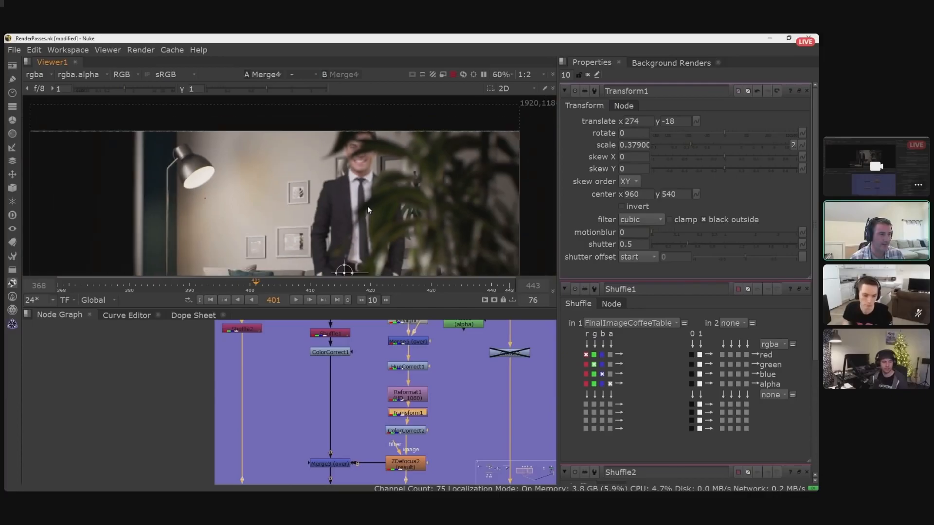
{"action": "middle_click_drag", "start_coordinate": [366, 206], "coordinate": [404, 167]}
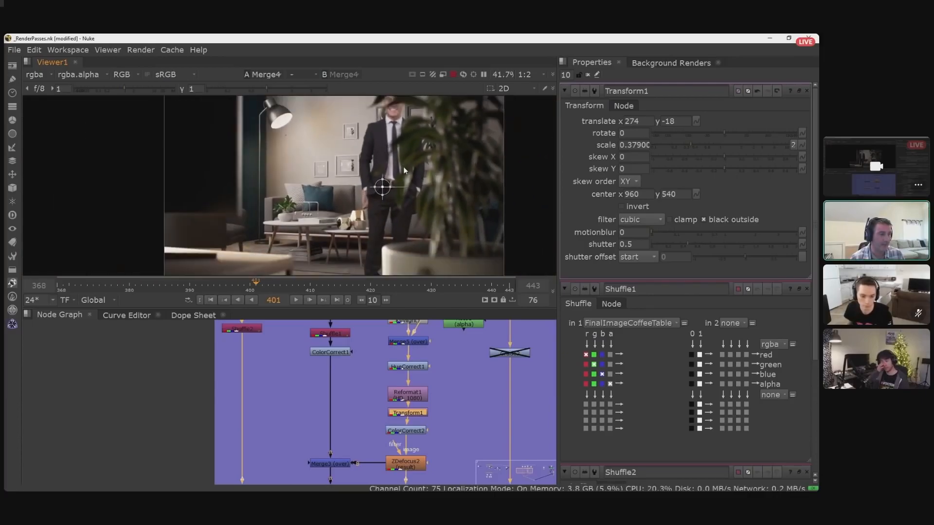
{"action": "middle_click_drag", "start_coordinate": [409, 214], "coordinate": [410, 199]}
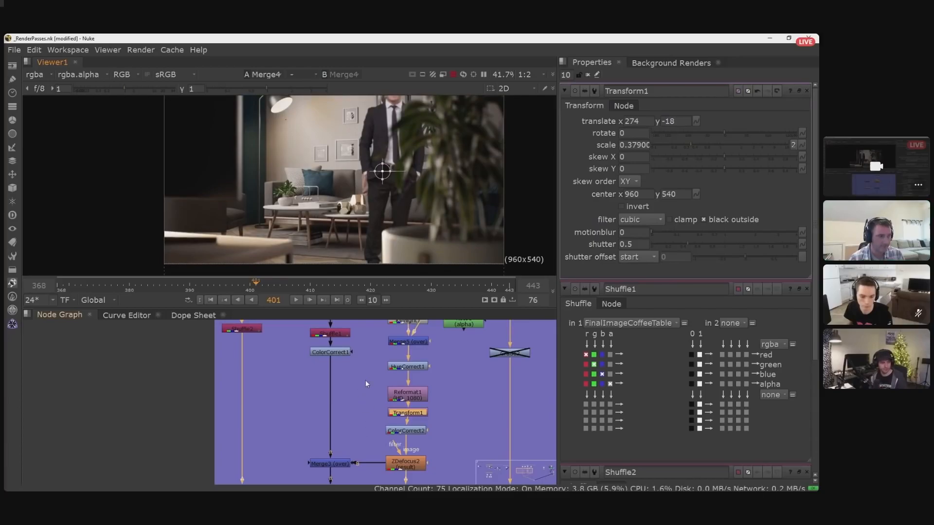
{"action": "middle_click_drag", "start_coordinate": [375, 209], "coordinate": [378, 214]}
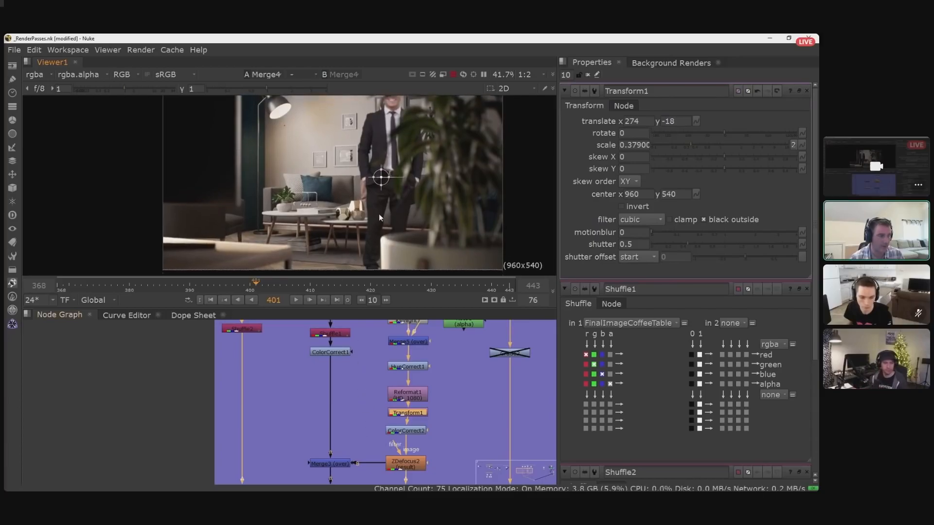
- Move the man back beside the floor lamp, to about x -236, y -18, using the Transform1 handle
{"action": "scroll", "coordinate": [378, 214], "scroll_direction": "down", "scroll_amount": 1}
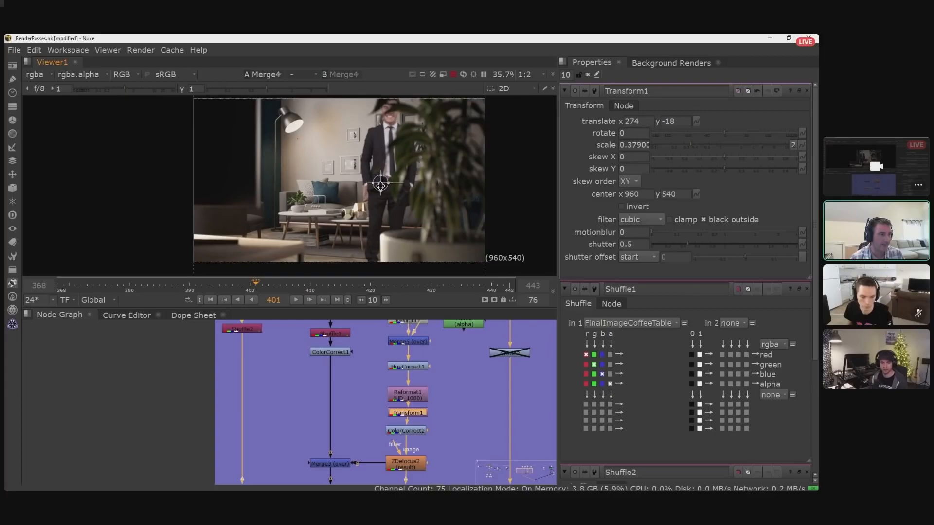
{"action": "left_click_drag", "start_coordinate": [381, 184], "coordinate": [303, 183]}
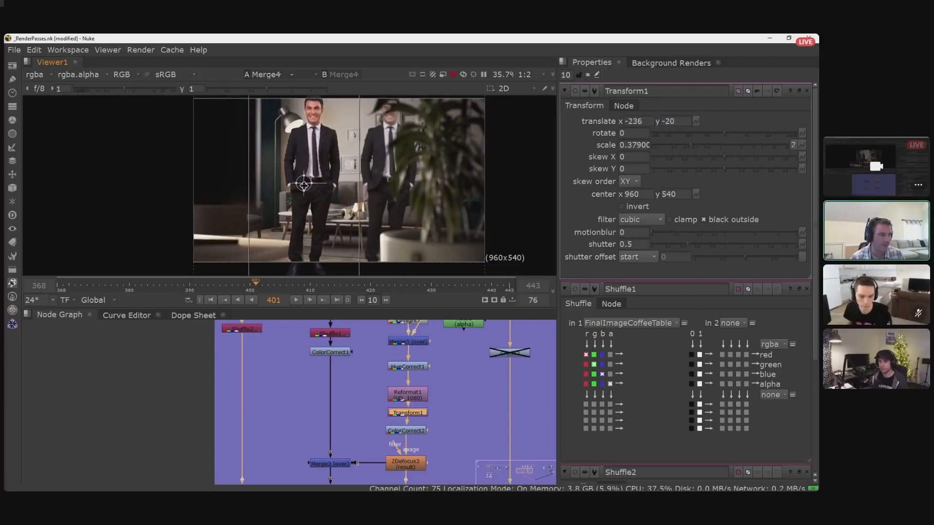
{"action": "middle_click_drag", "start_coordinate": [330, 369], "coordinate": [276, 375]}
{"action": "scroll", "coordinate": [331, 398], "scroll_direction": "down", "scroll_amount": 1}
{"action": "mouse_move", "coordinate": [330, 398]}
{"action": "middle_mouse_down"}
{"action": "mouse_move", "coordinate": [355, 369]}
{"action": "mouse_move", "coordinate": [336, 394]}
{"action": "middle_mouse_up"}
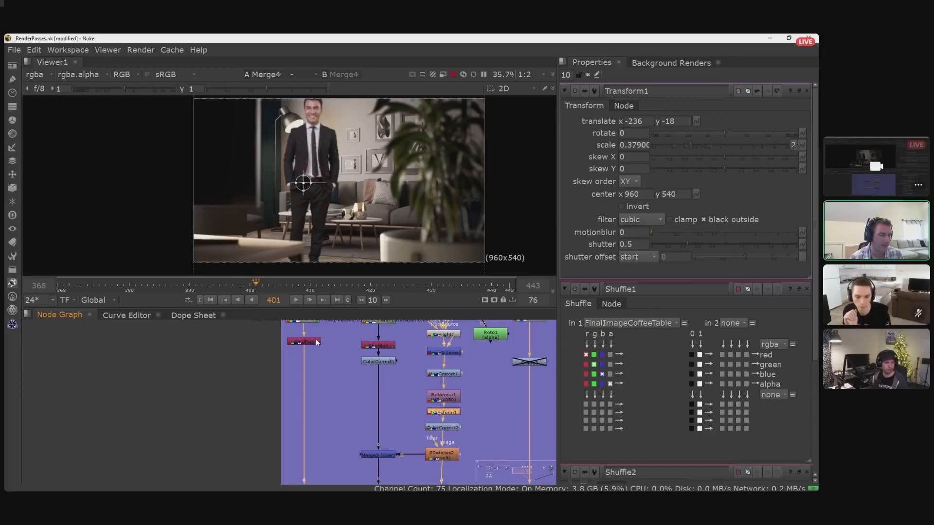
- Open Shuffle2 below Read12 and review the stencil layers available for its first input
{"action": "left_click", "coordinate": [267, 345]}
{"action": "middle_click_drag", "start_coordinate": [325, 340], "coordinate": [336, 374]}
{"action": "scroll", "coordinate": [326, 374], "scroll_direction": "up", "scroll_amount": 2}
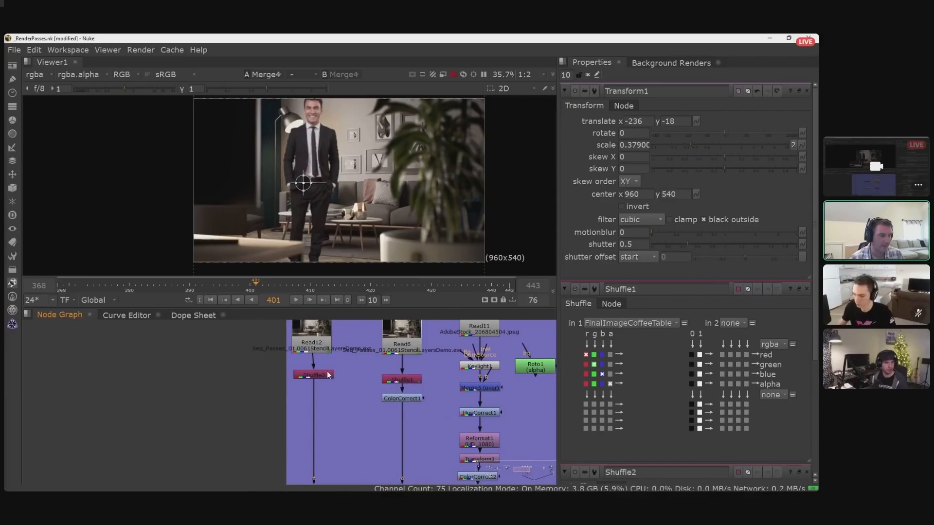
{"action": "double_click", "coordinate": [326, 373]}
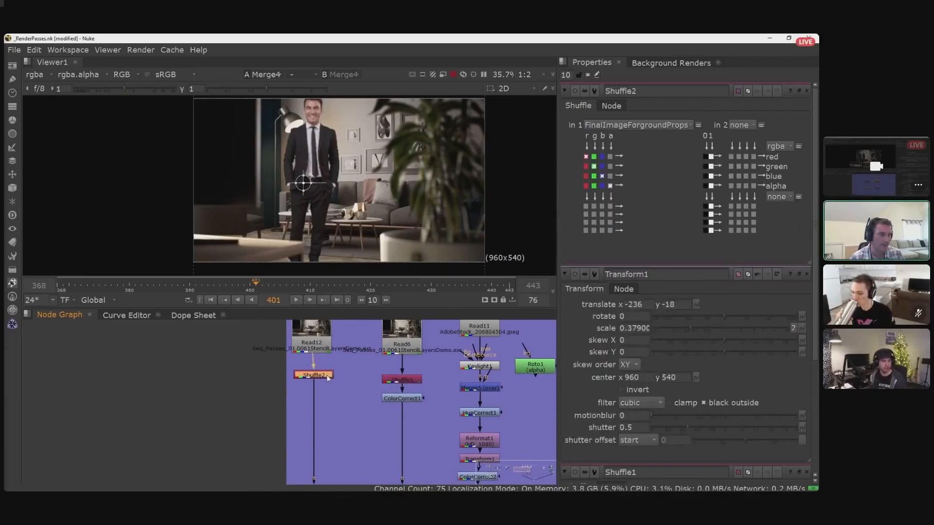
{"action": "left_click", "coordinate": [660, 126]}
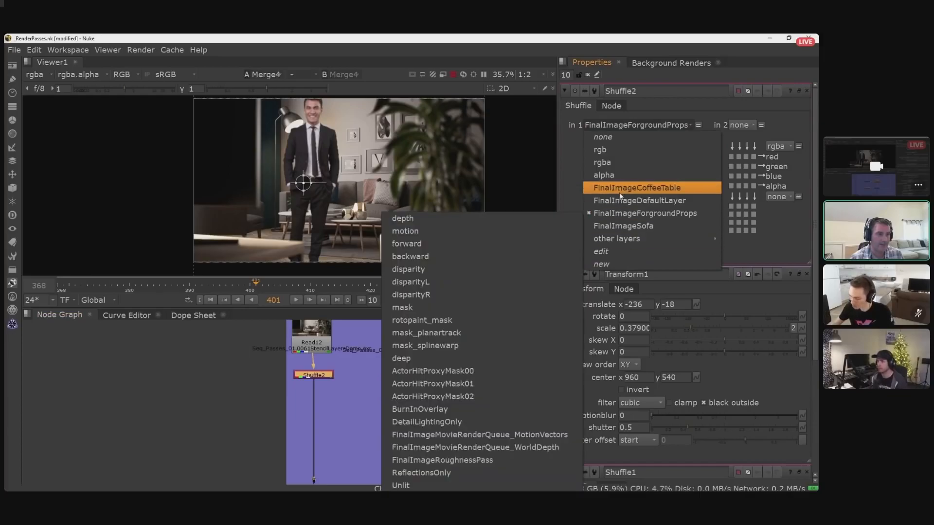
{"action": "mouse_move", "coordinate": [617, 238]}
{"action": "left_click", "coordinate": [248, 381]}
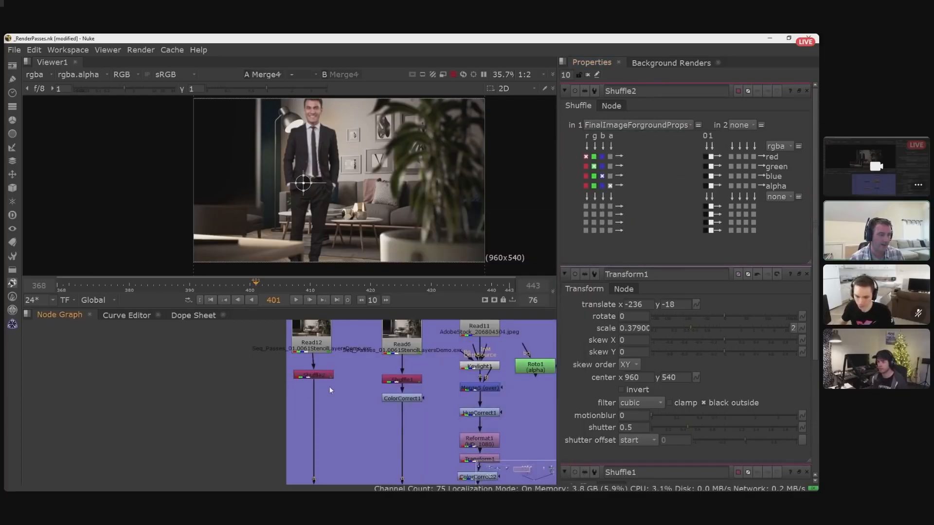
- Trace the branches from the Read and Shuffle nodes through ZDefocus2 to the merges, ending with Shuffle2 selected
{"action": "middle_click_drag", "start_coordinate": [373, 389], "coordinate": [344, 382]}
{"action": "scroll", "coordinate": [345, 382], "scroll_direction": "down", "scroll_amount": 1}
{"action": "middle_click_drag", "start_coordinate": [362, 455], "coordinate": [374, 405]}
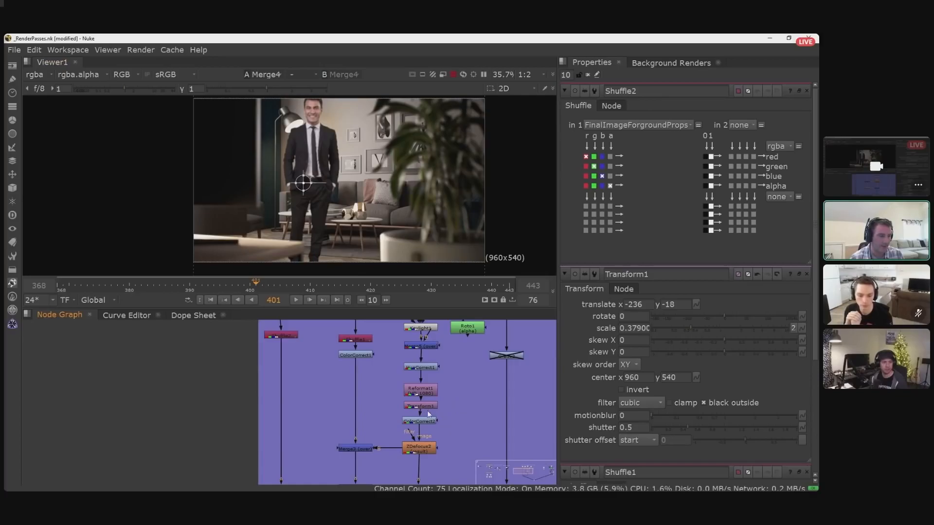
{"action": "mouse_move", "coordinate": [451, 426]}
{"action": "middle_mouse_down"}
{"action": "mouse_move", "coordinate": [476, 422]}
{"action": "mouse_move", "coordinate": [463, 421]}
{"action": "middle_mouse_up"}
{"action": "scroll", "coordinate": [463, 420], "scroll_direction": "down", "scroll_amount": 1}
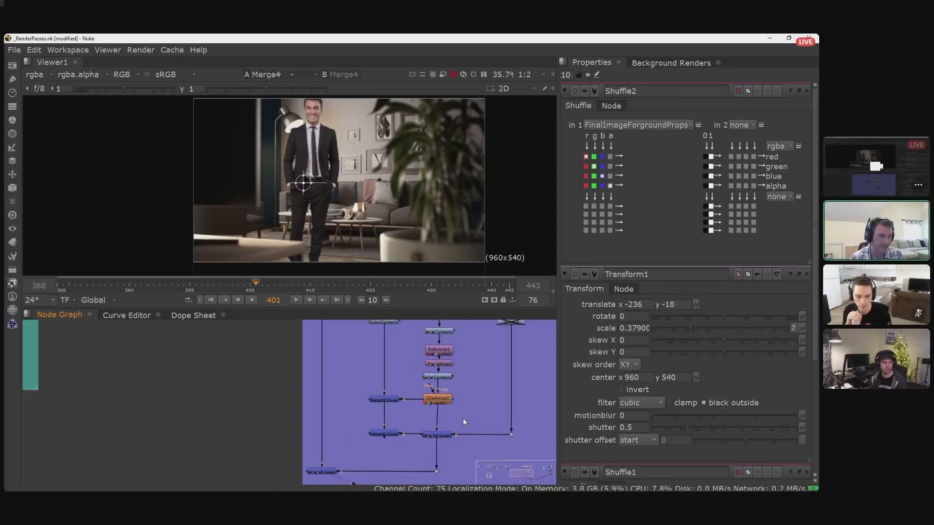
{"action": "middle_click_drag", "start_coordinate": [477, 406], "coordinate": [471, 461]}
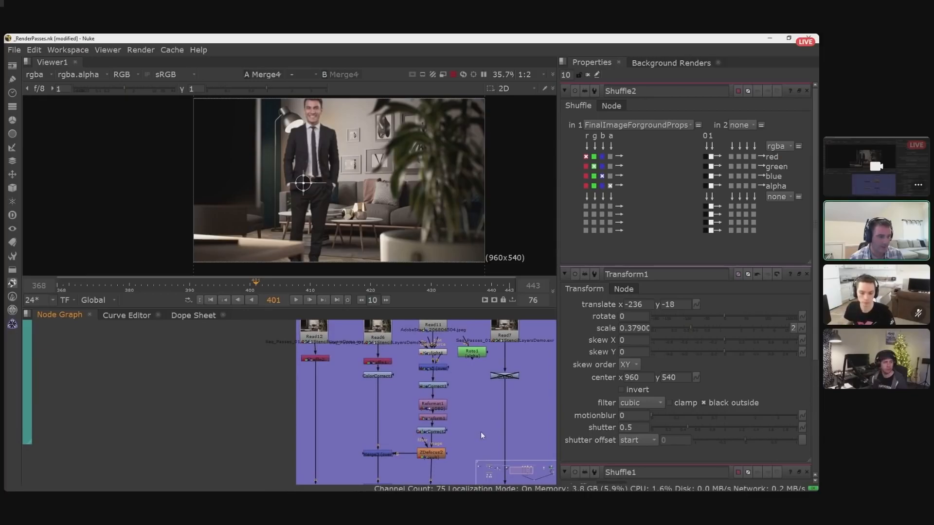
{"action": "middle_click_drag", "start_coordinate": [481, 431], "coordinate": [477, 402]}
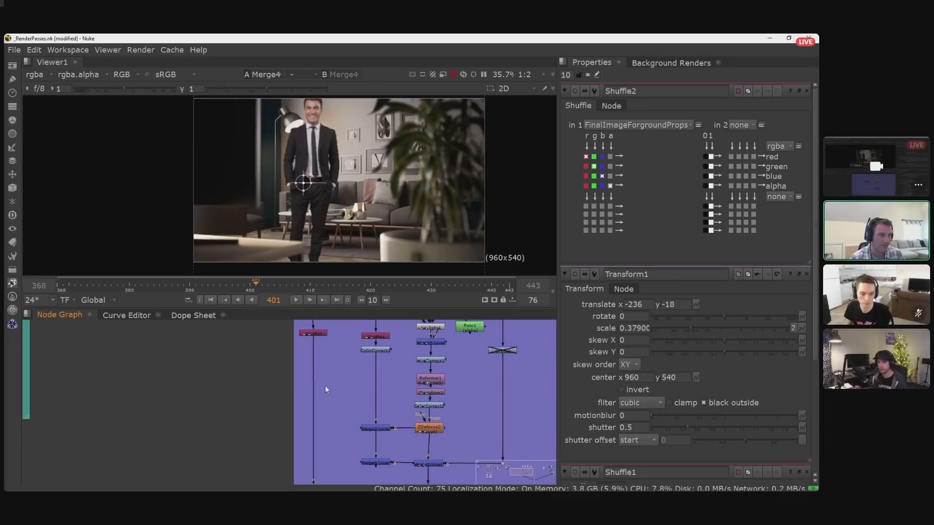
{"action": "middle_click_drag", "start_coordinate": [311, 323], "coordinate": [329, 352]}
{"action": "left_click", "coordinate": [329, 356]}
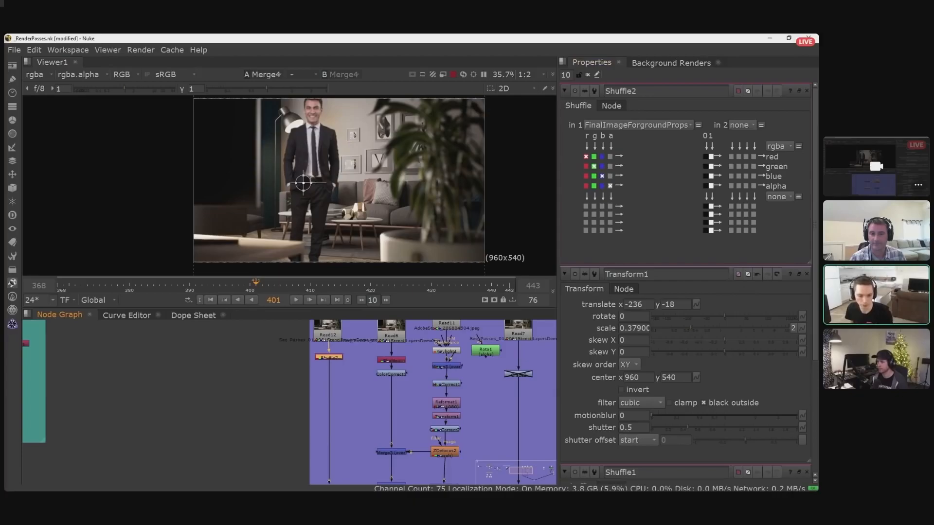
- Examine the composite up close around the man's legs, the coffee tables, the sofa and the blurred foreground table
{"action": "scroll", "coordinate": [330, 203], "scroll_direction": "up", "scroll_amount": 5}
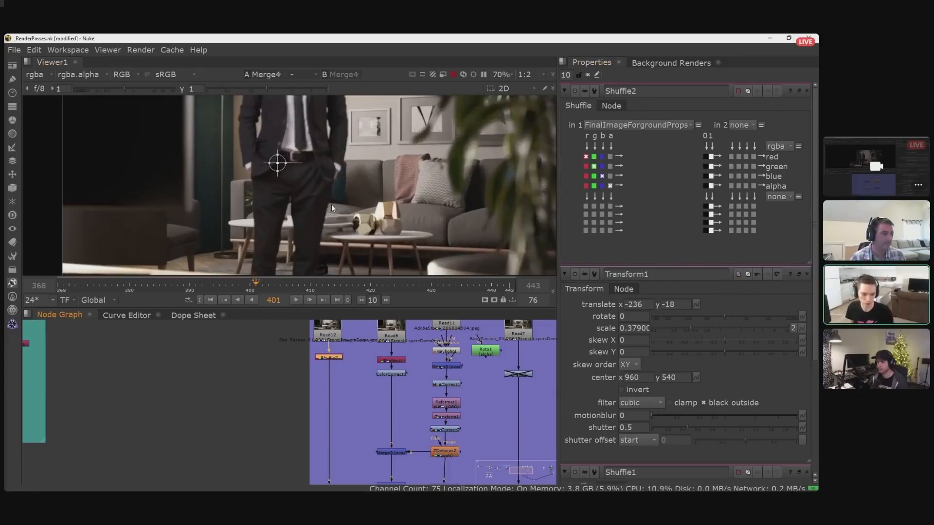
{"action": "scroll", "coordinate": [411, 199], "scroll_direction": "up", "scroll_amount": 3}
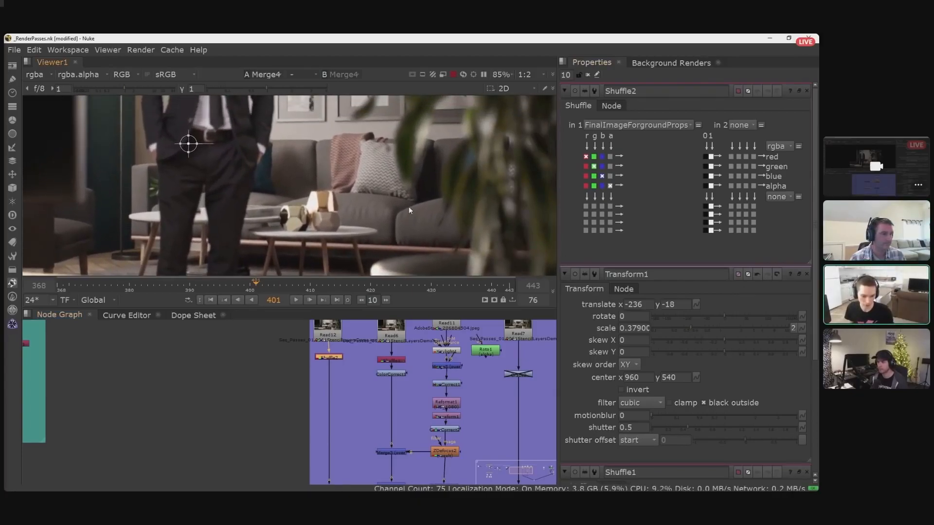
{"action": "middle_click_drag", "start_coordinate": [404, 192], "coordinate": [394, 245]}
{"action": "mouse_move", "coordinate": [302, 154]}
{"action": "middle_mouse_down"}
{"action": "mouse_move", "coordinate": [342, 171]}
{"action": "mouse_move", "coordinate": [423, 165]}
{"action": "middle_mouse_up"}
{"action": "mouse_move", "coordinate": [244, 168]}
{"action": "middle_mouse_down"}
{"action": "mouse_move", "coordinate": [285, 148]}
{"action": "mouse_move", "coordinate": [341, 91]}
{"action": "middle_mouse_up"}
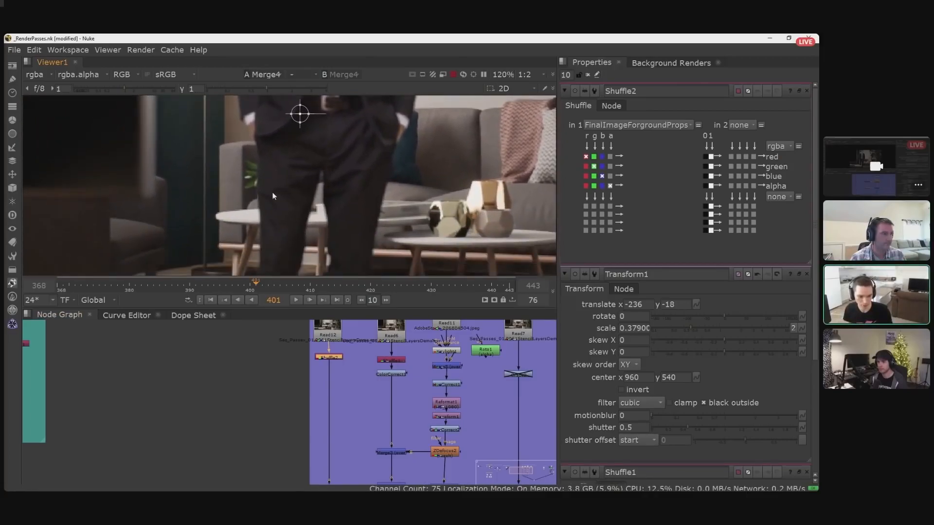
{"action": "middle_click_drag", "start_coordinate": [276, 190], "coordinate": [338, 105]}
{"action": "middle_click_drag", "start_coordinate": [241, 184], "coordinate": [331, 160]}
{"action": "scroll", "coordinate": [280, 180], "scroll_direction": "up", "scroll_amount": 1}
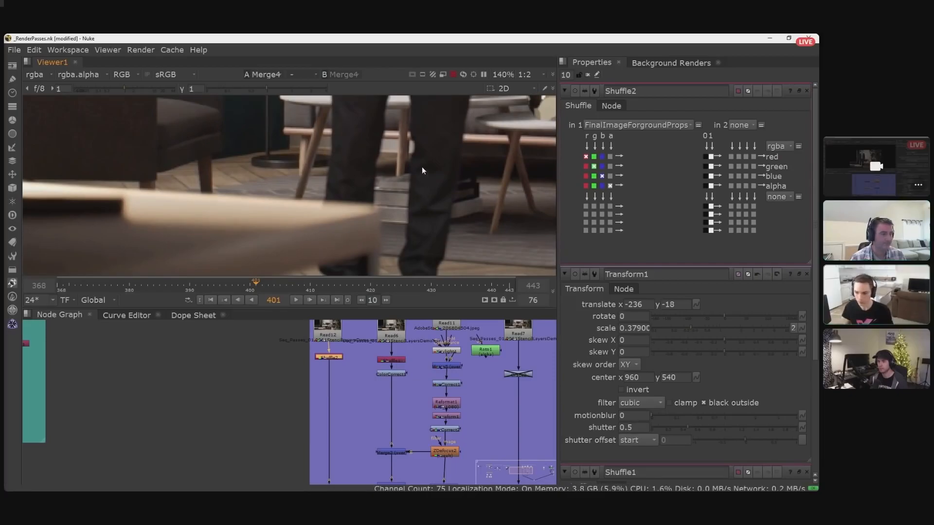
{"action": "scroll", "coordinate": [503, 160], "scroll_direction": "down", "scroll_amount": 1}
{"action": "middle_click_drag", "start_coordinate": [503, 160], "coordinate": [372, 197]}
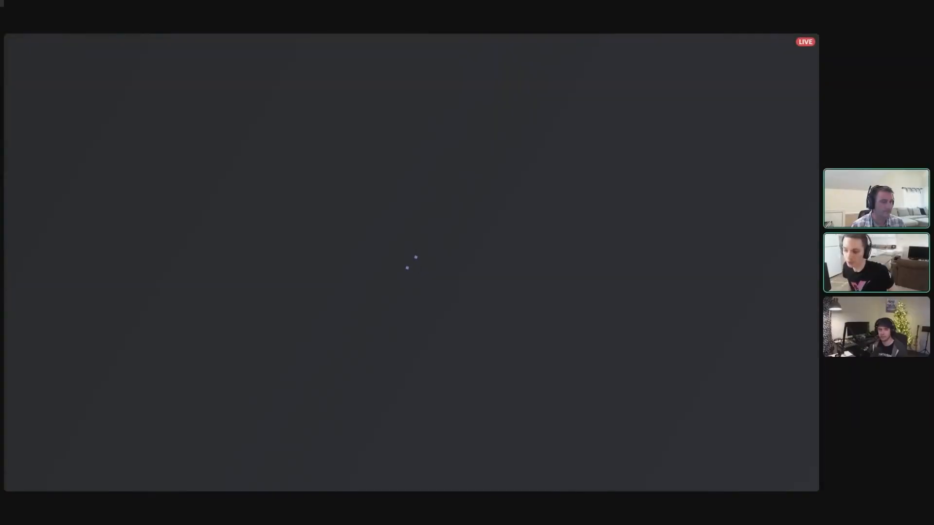